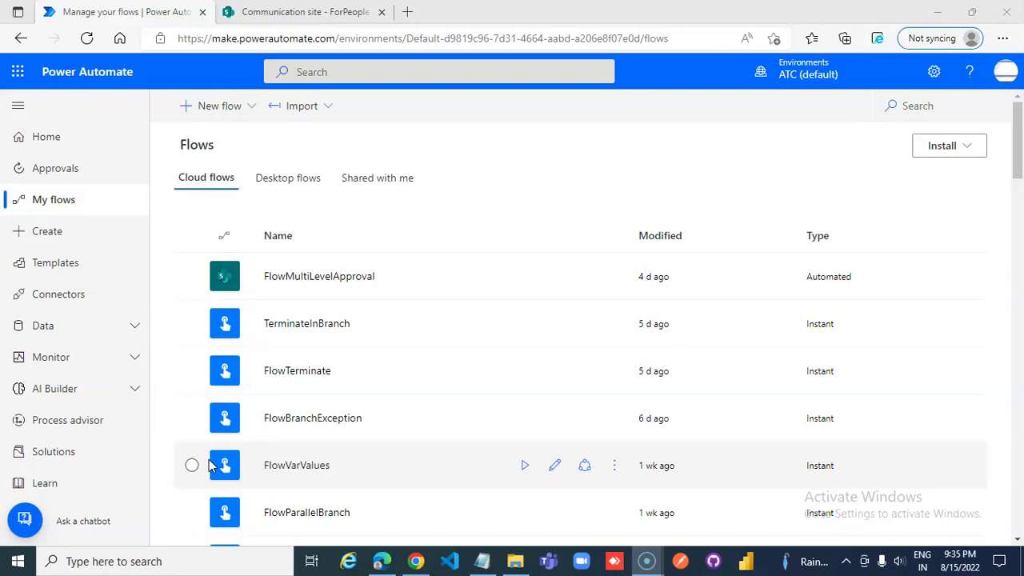
- Switch to the 'Communication site - ForPeople' SharePoint tab in the browser
left_click(305, 18)
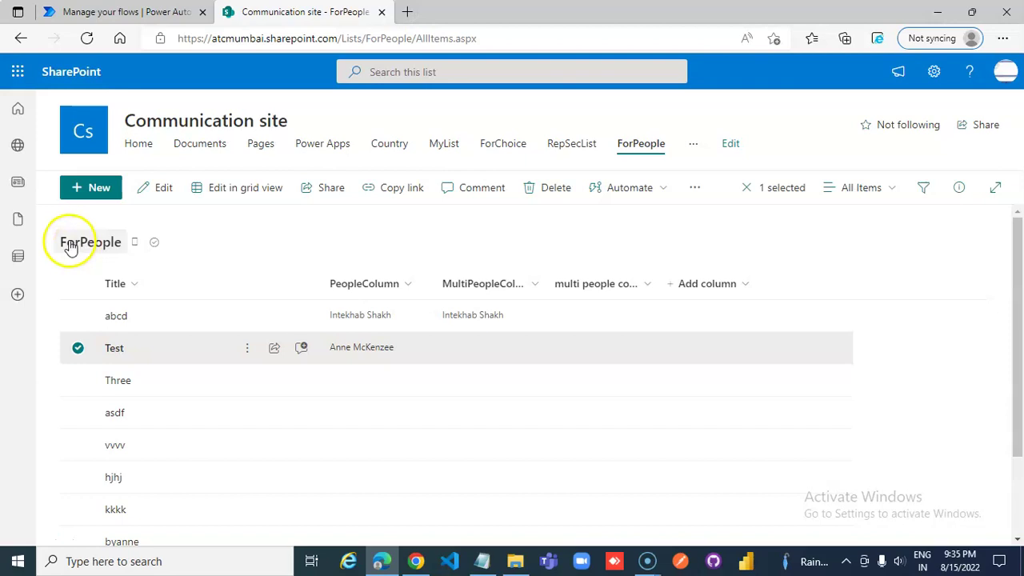
left_click(409, 288)
mouse_move(393, 461)
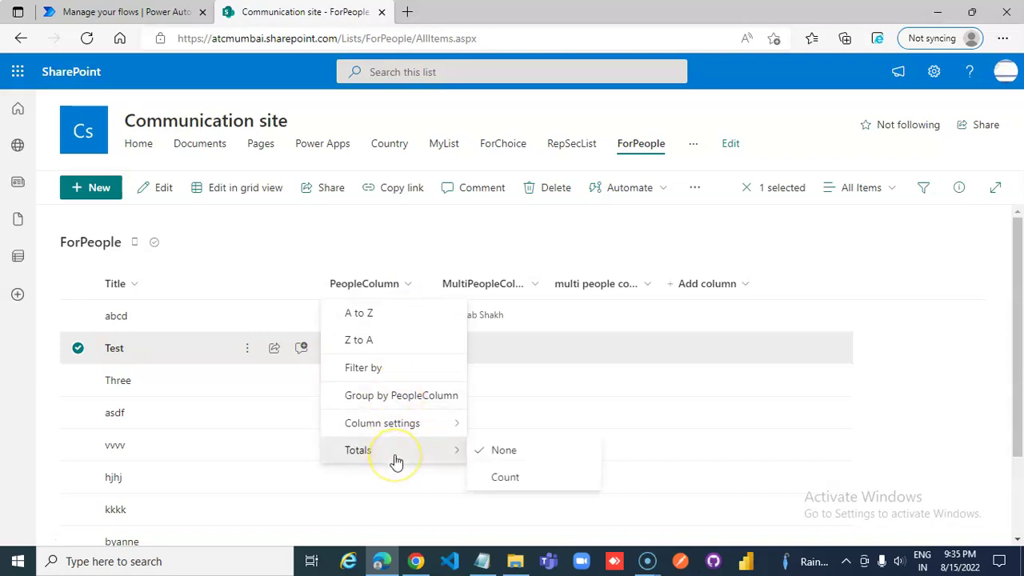
mouse_move(403, 430)
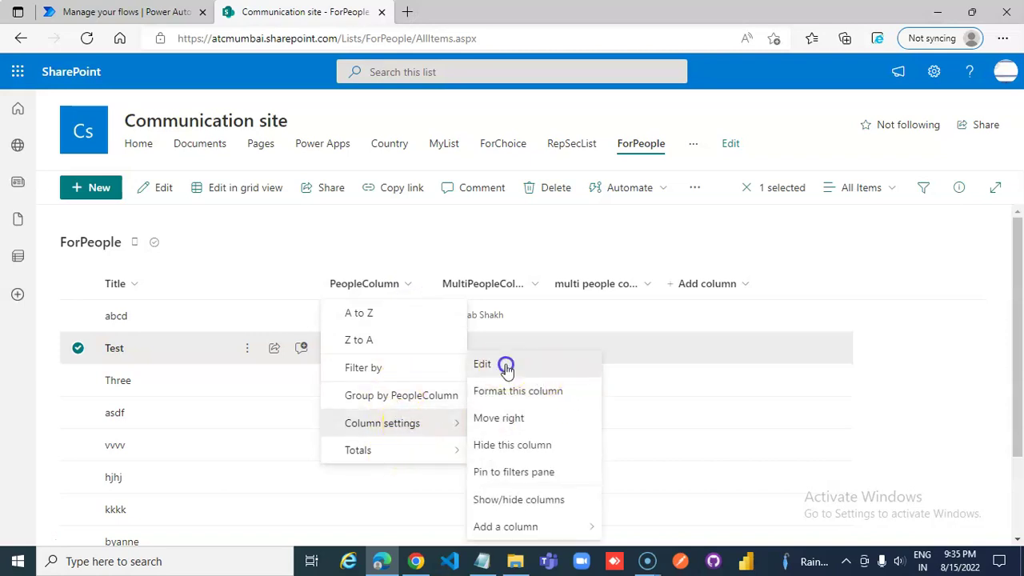
left_click(505, 363)
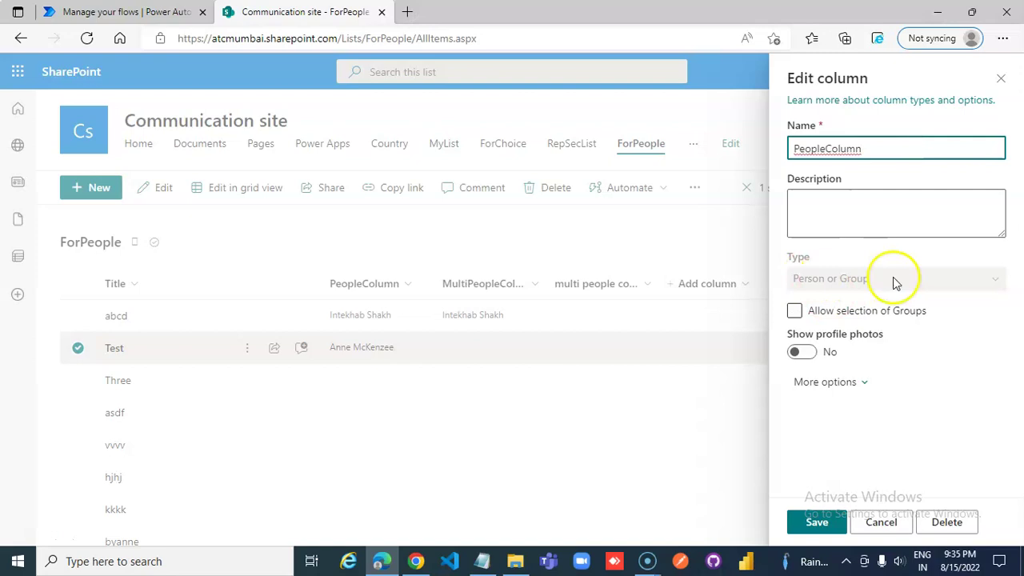
left_click(882, 522)
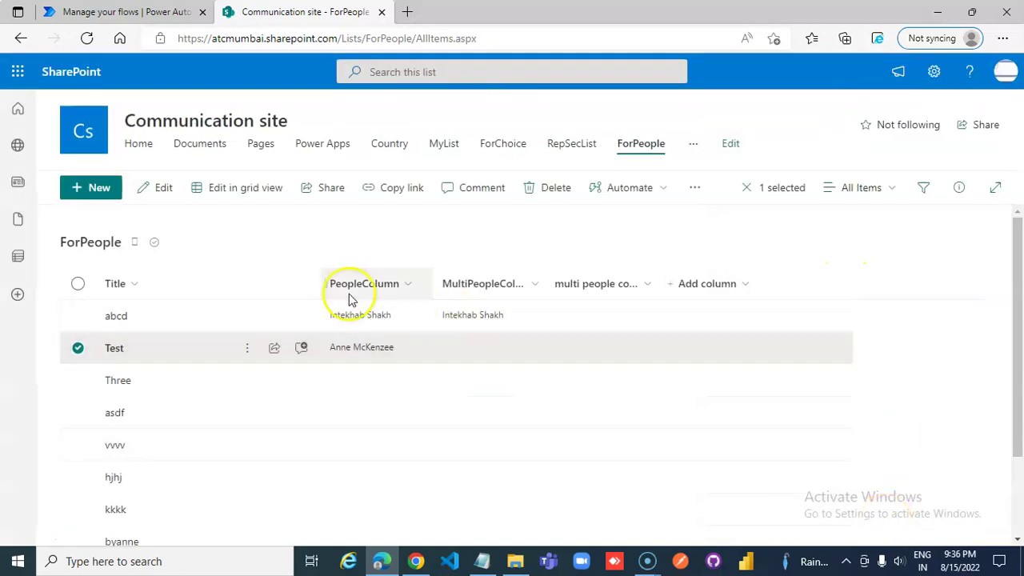
left_click(78, 348)
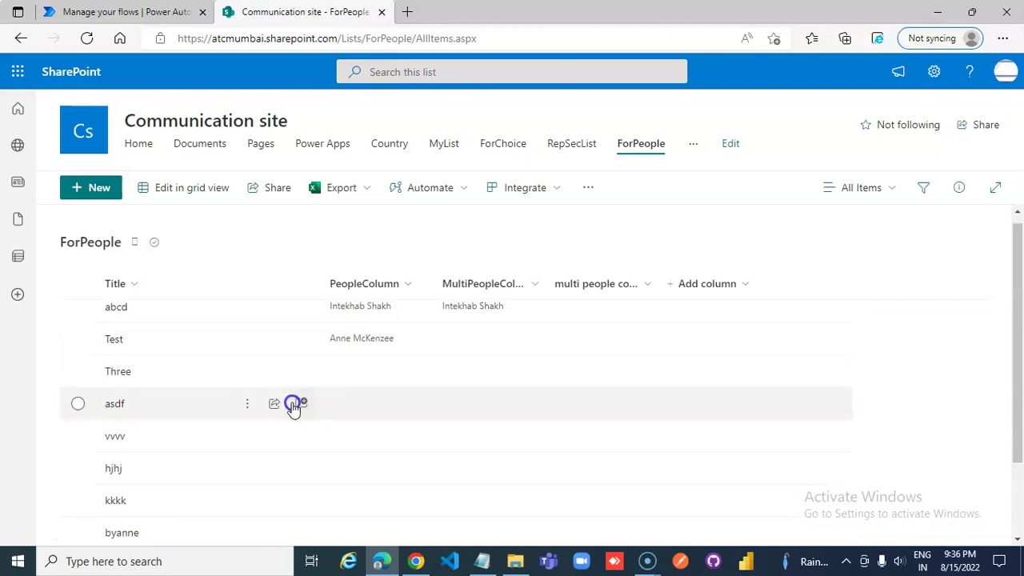
scroll(370, 432, "down", 2)
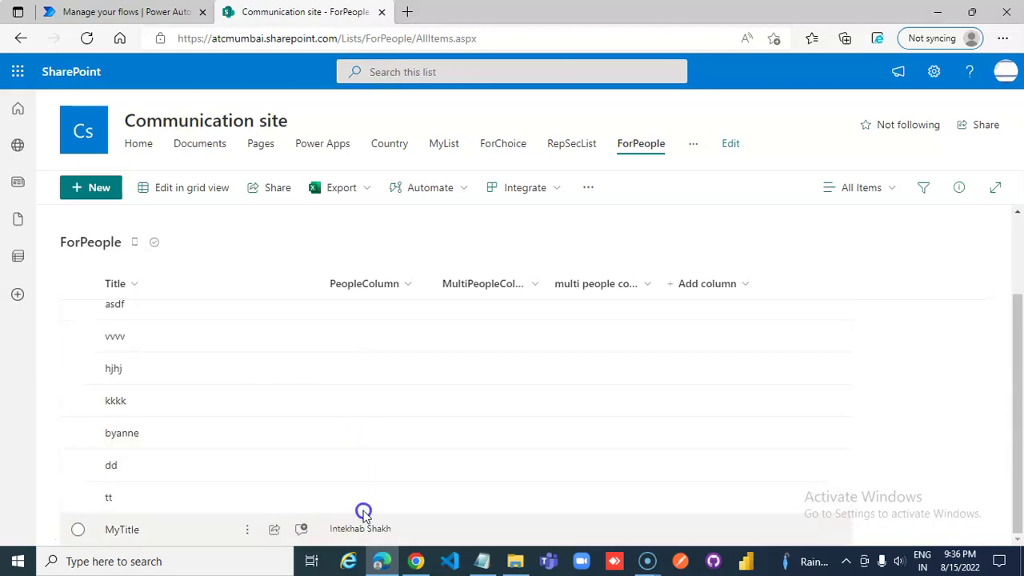
scroll(362, 512, "up", 2)
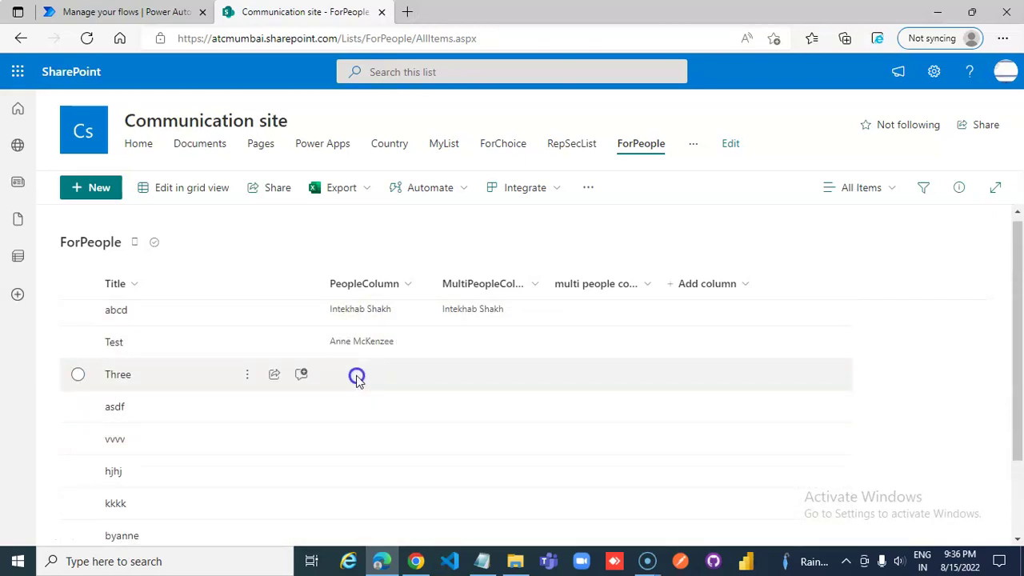
- Create an instant cloud flow named FlowHTTPSharePointPeople using the 'Manually trigger a flow' trigger
left_click(104, 9)
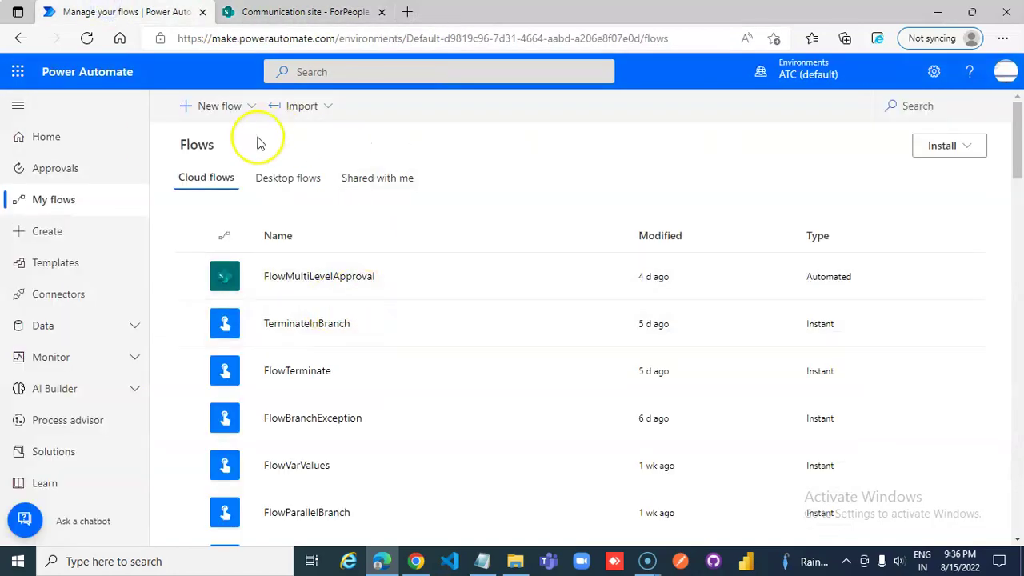
left_click(251, 109)
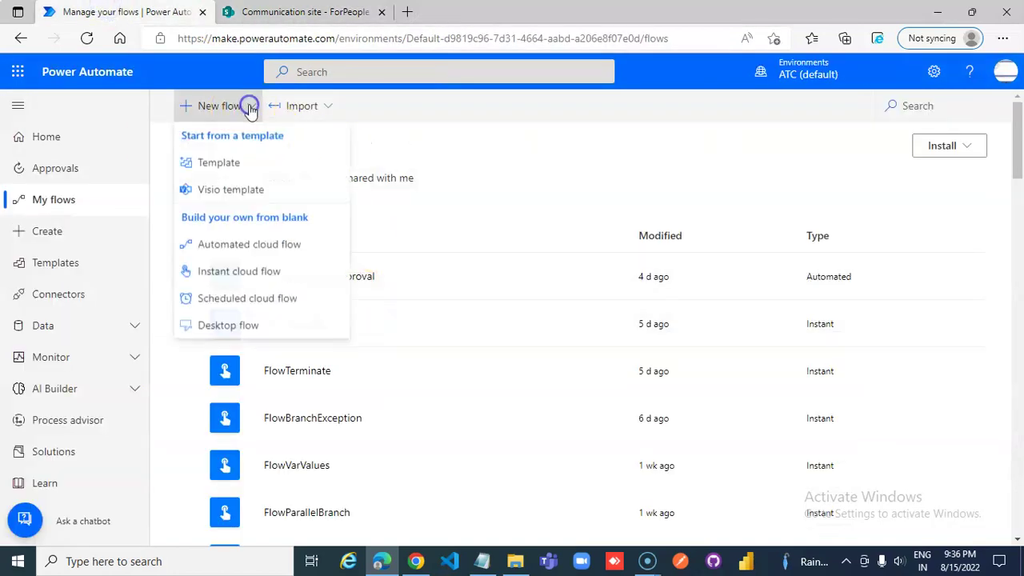
left_click(253, 276)
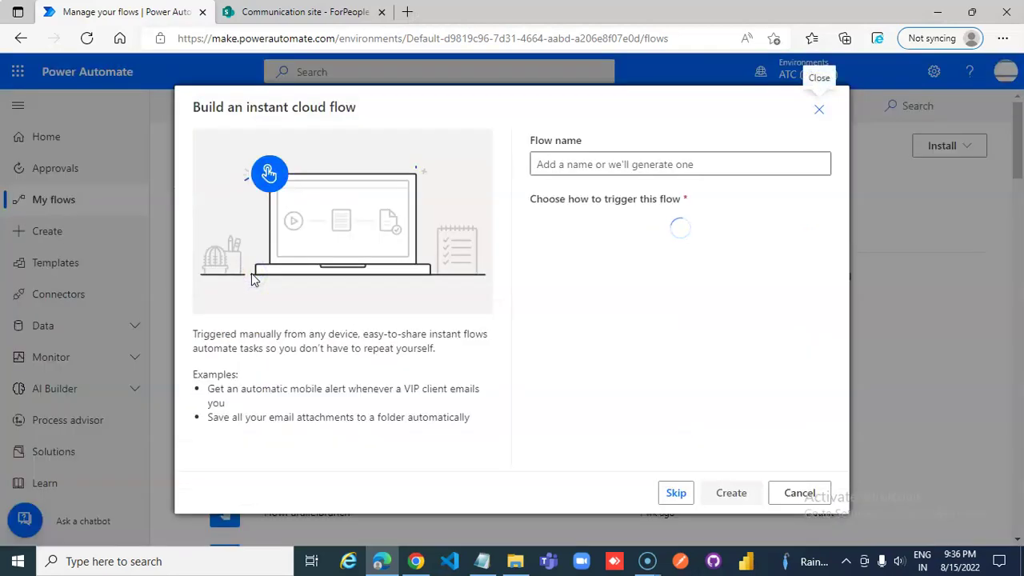
left_click(584, 163)
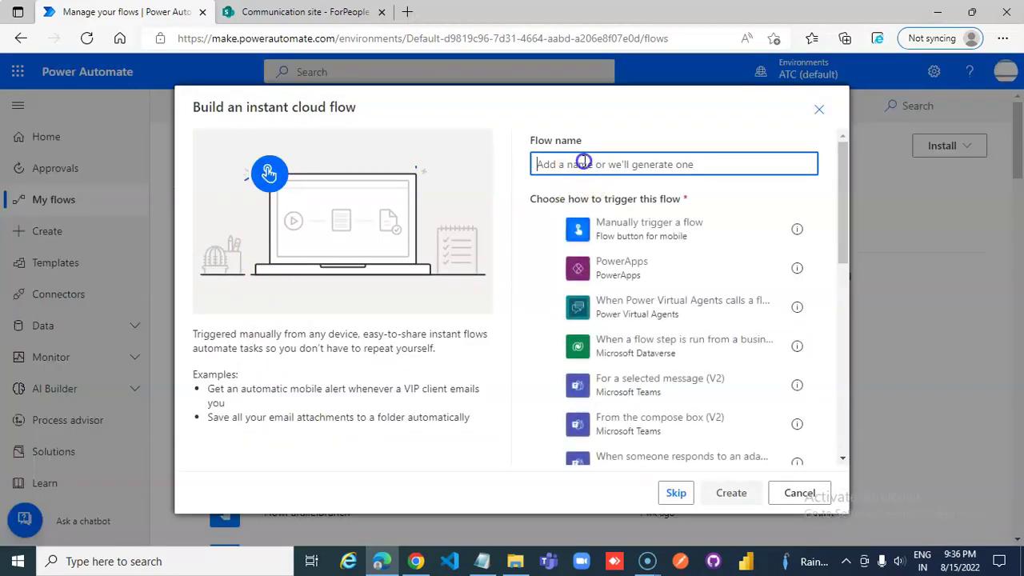
type("Flow")
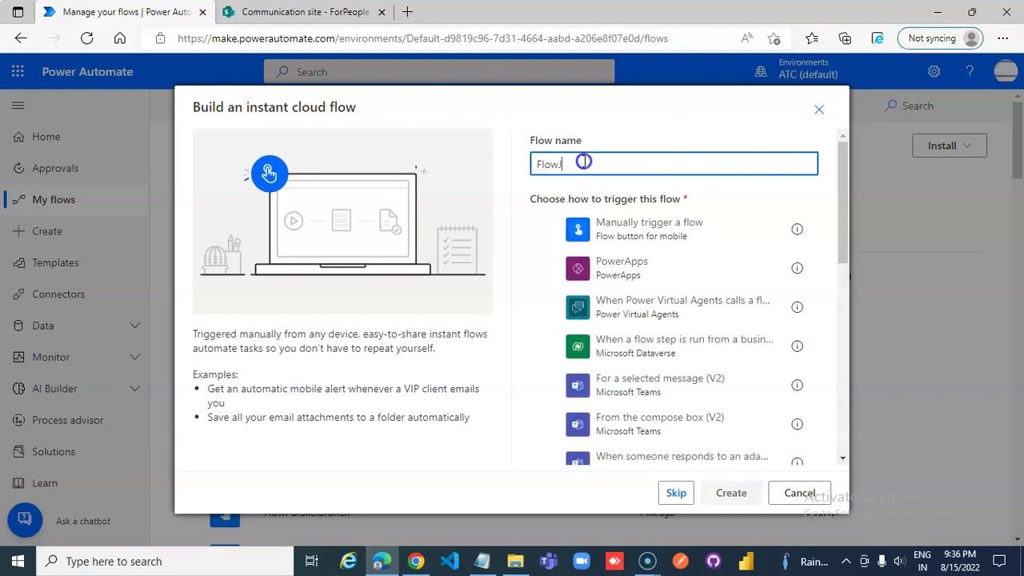
type("HTTPSharePointPeople")
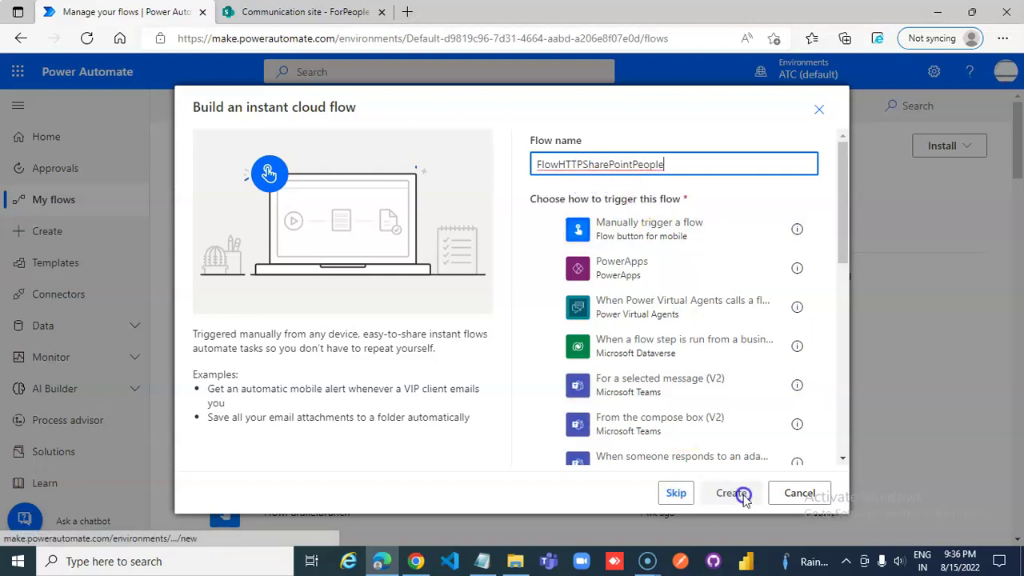
left_click(552, 232)
left_click(736, 492)
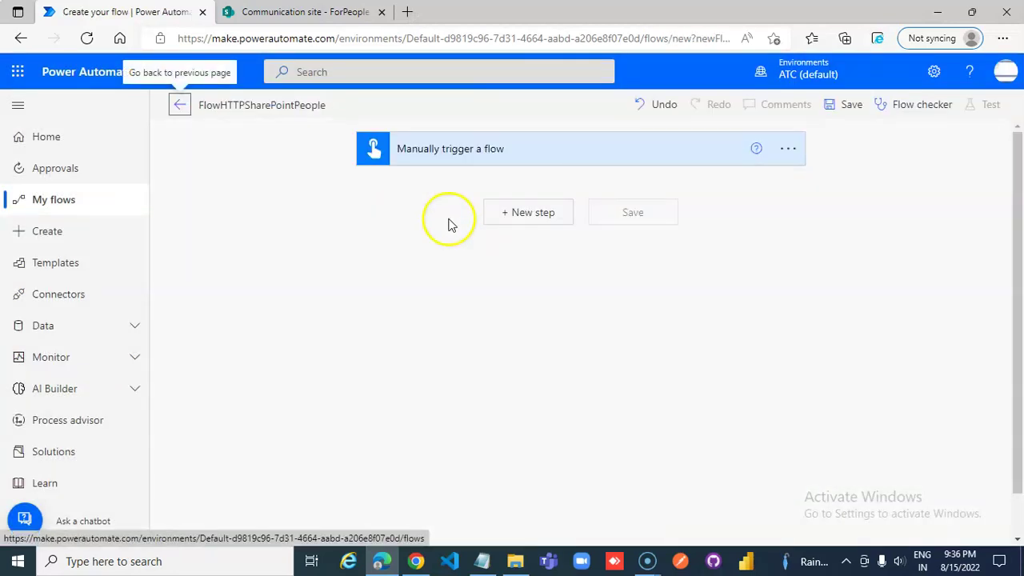
- Add a 'Send an HTTP request to SharePoint' action with Site Address set to Communication site
left_click(527, 215)
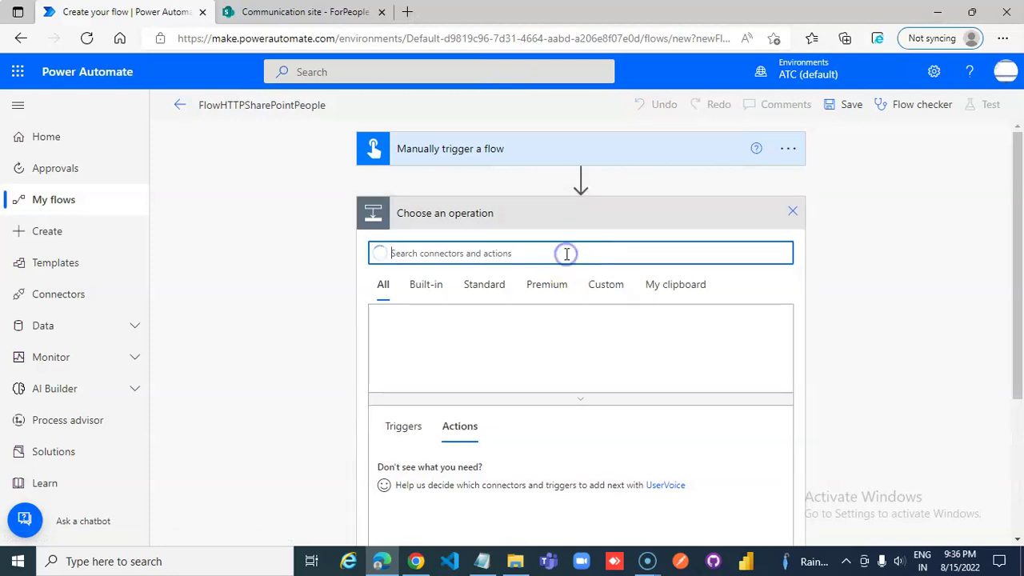
type("S")
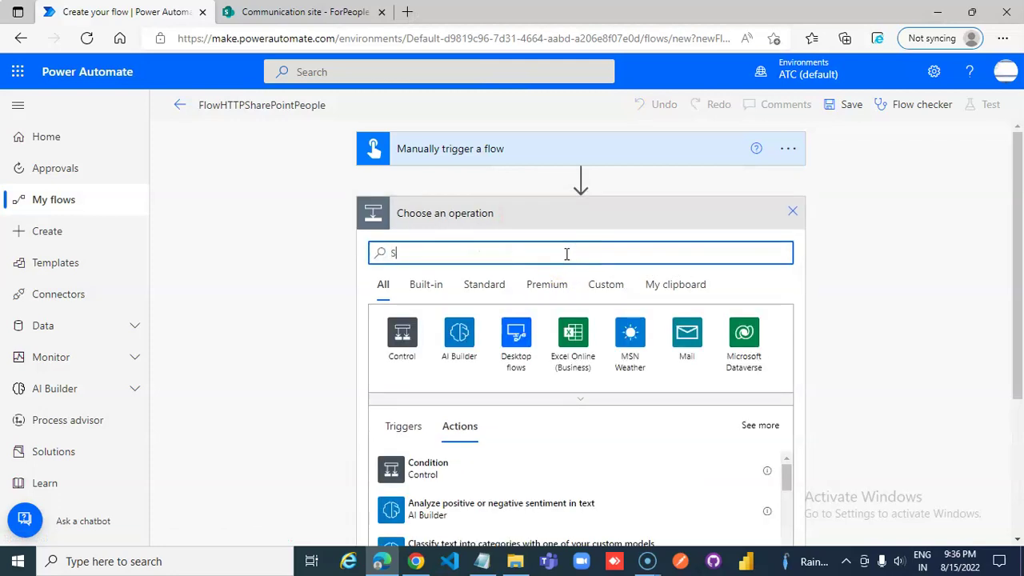
type("end an http")
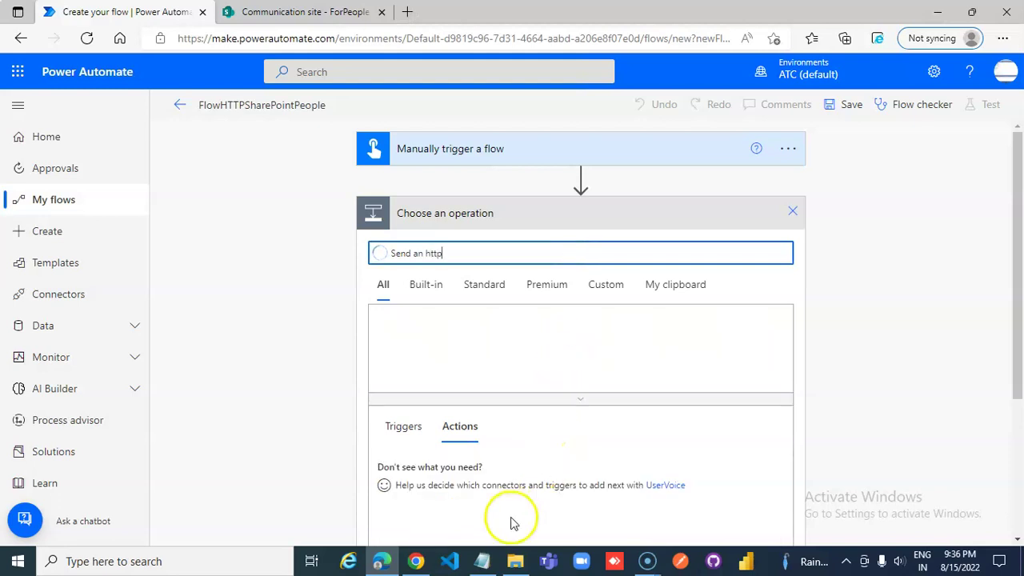
scroll(506, 512, "down", 2)
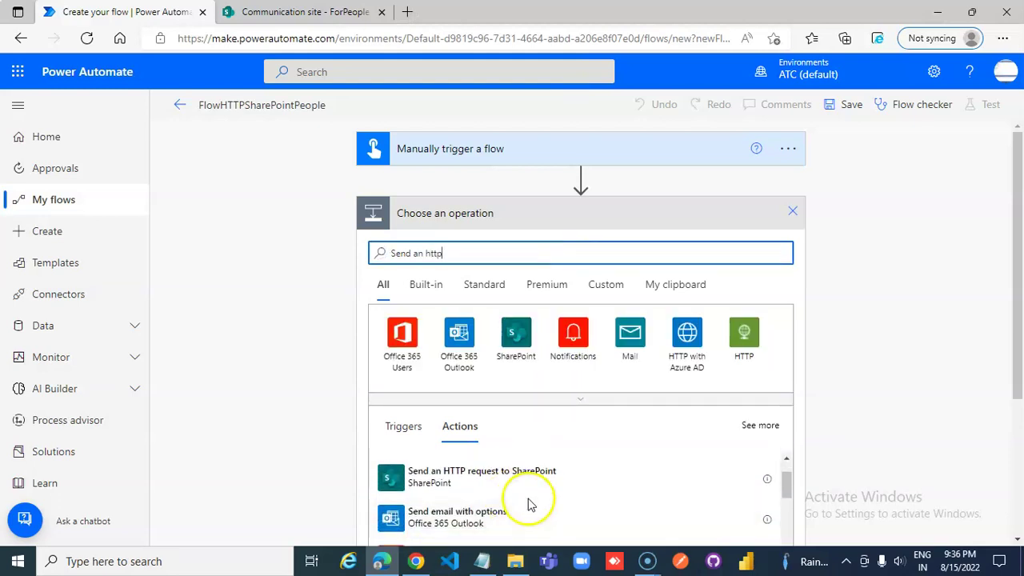
left_click(516, 476)
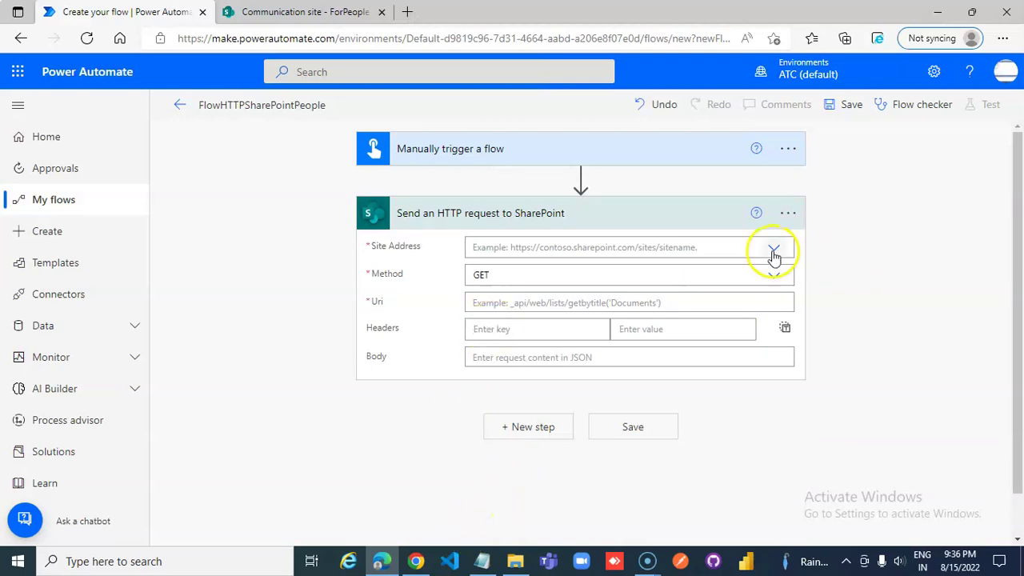
left_click(715, 251)
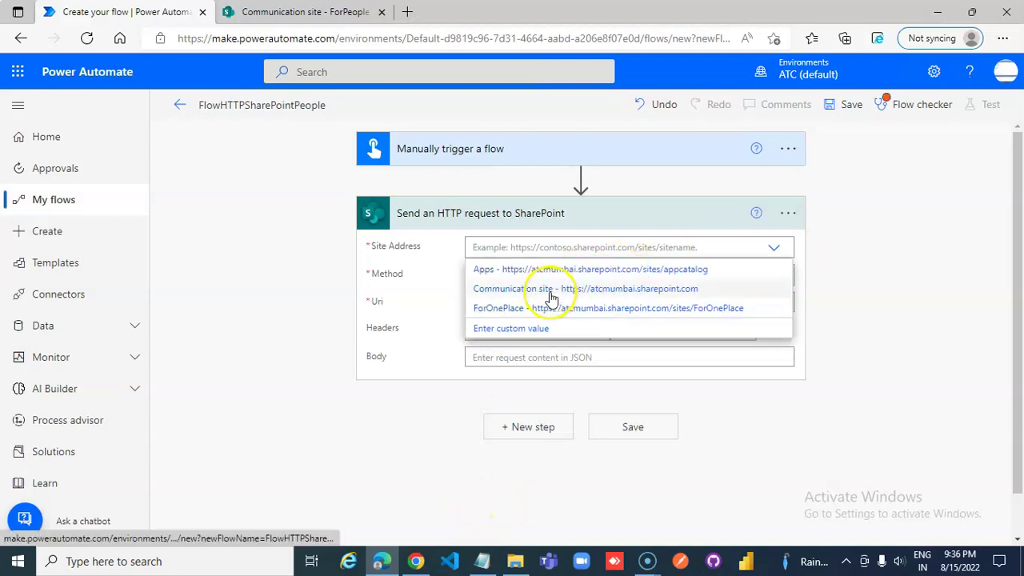
left_click(548, 290)
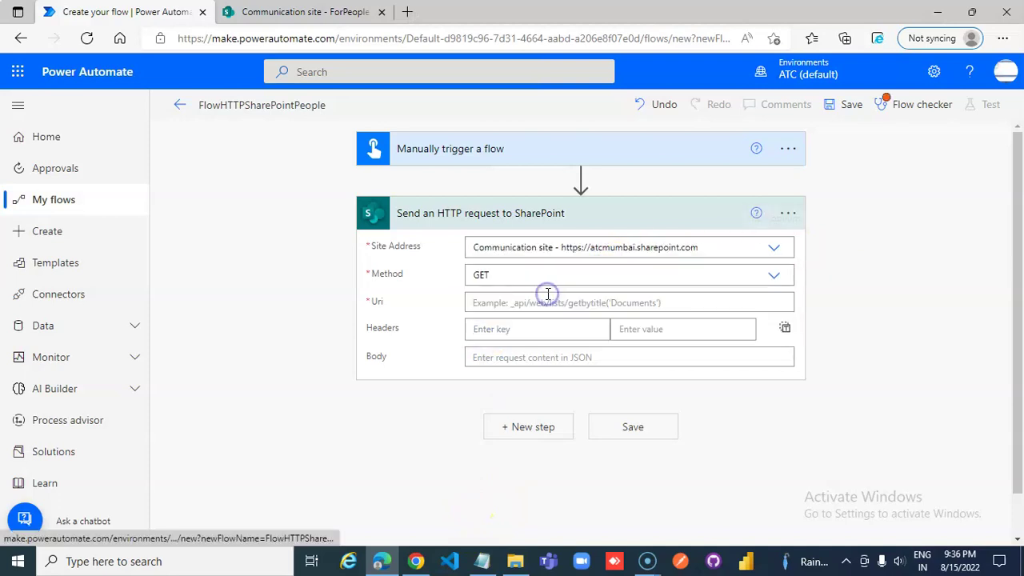
left_click(744, 299)
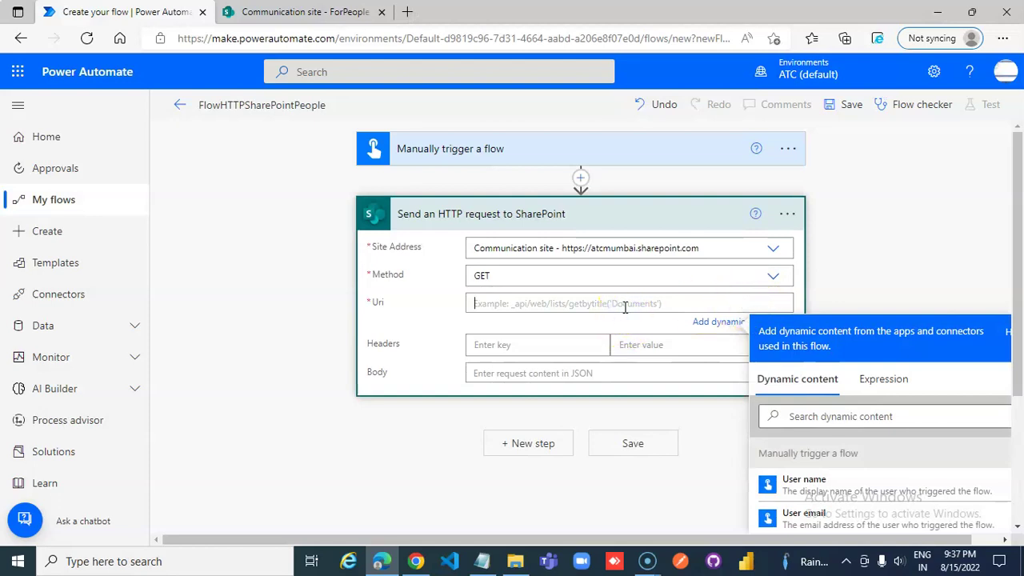
- Open a new blank Notepad window positioned over the browser
right_click(484, 564)
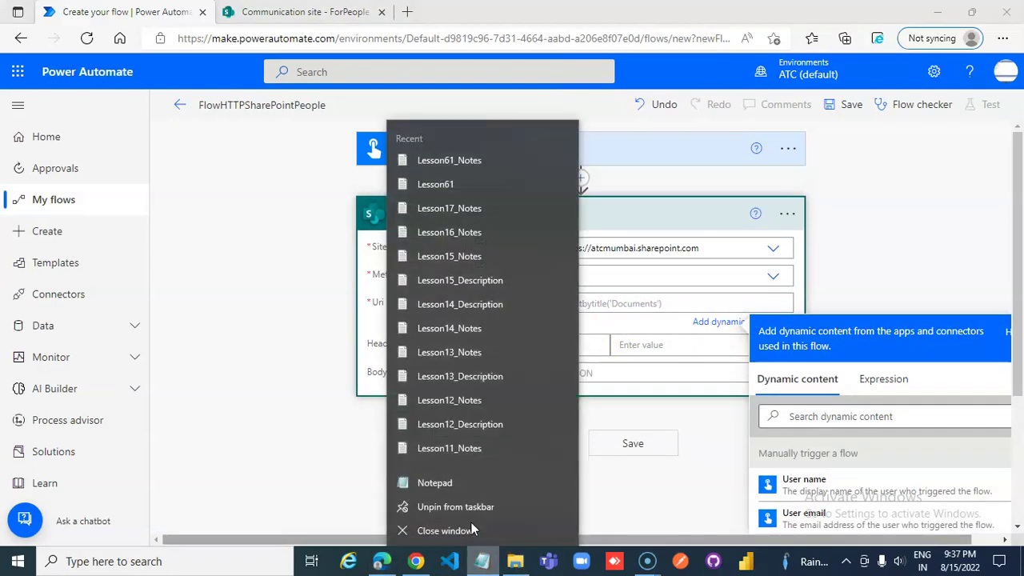
left_click(451, 485)
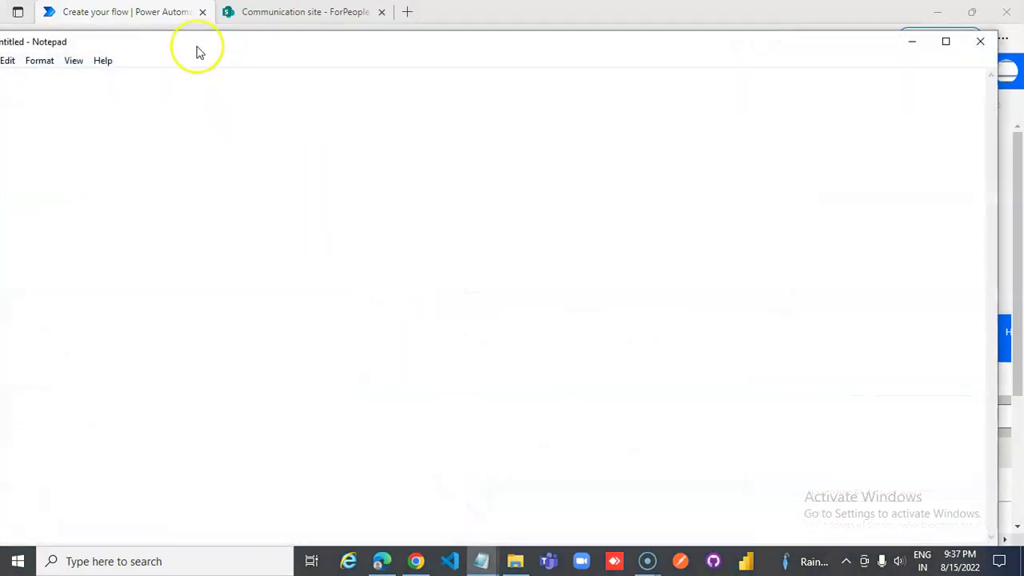
left_click_drag(197, 51, 406, 121)
left_click(322, 182)
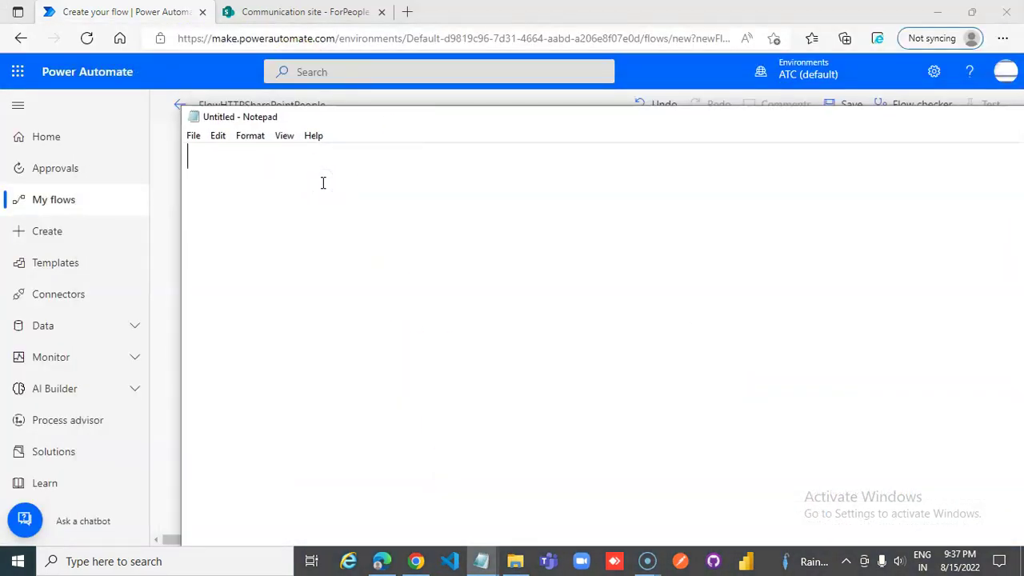
- Type _api/web/lists/getByTitle('ForPeople')/items?$select=PeopleColumn/Name and move Notepad to the left
type("_api")
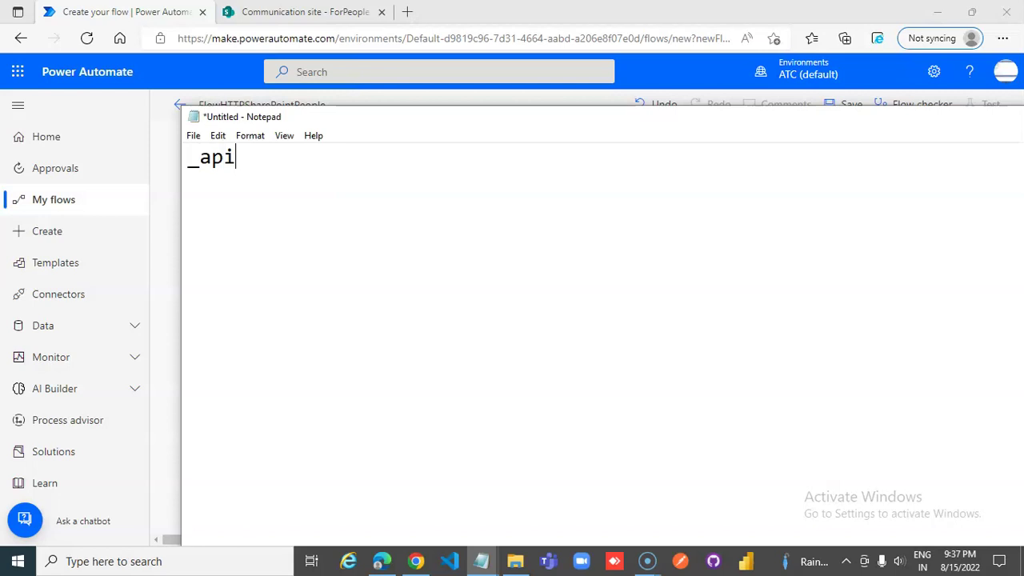
type("/web/")
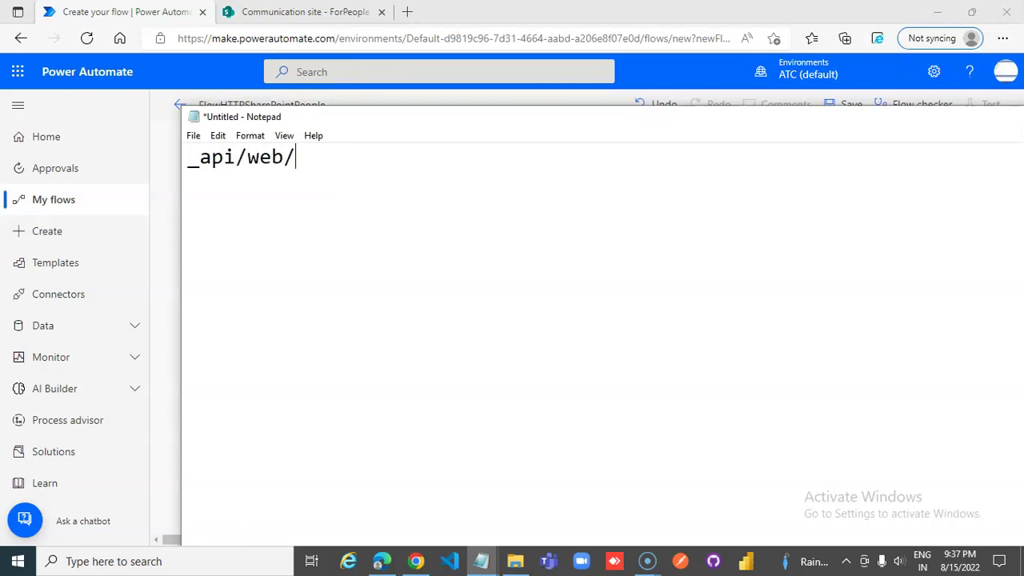
type("lists/")
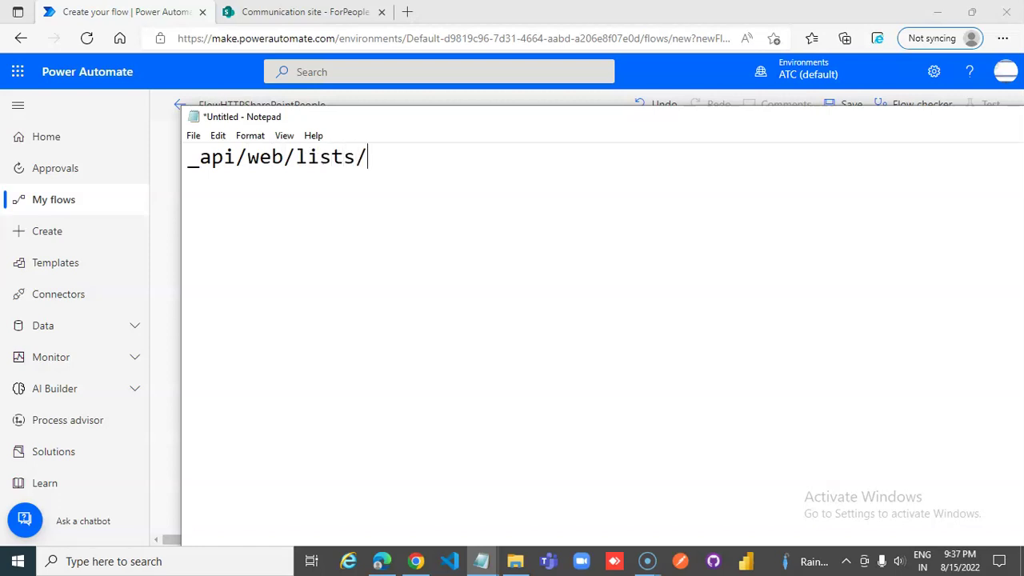
type("getByTitle()")
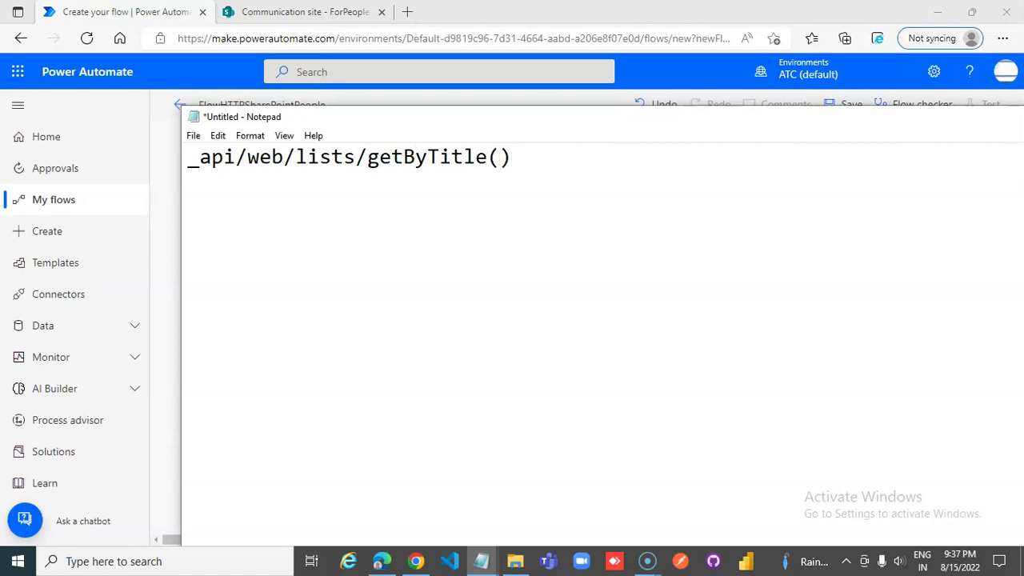
type("''")
key("Left")
type("ForPeople")
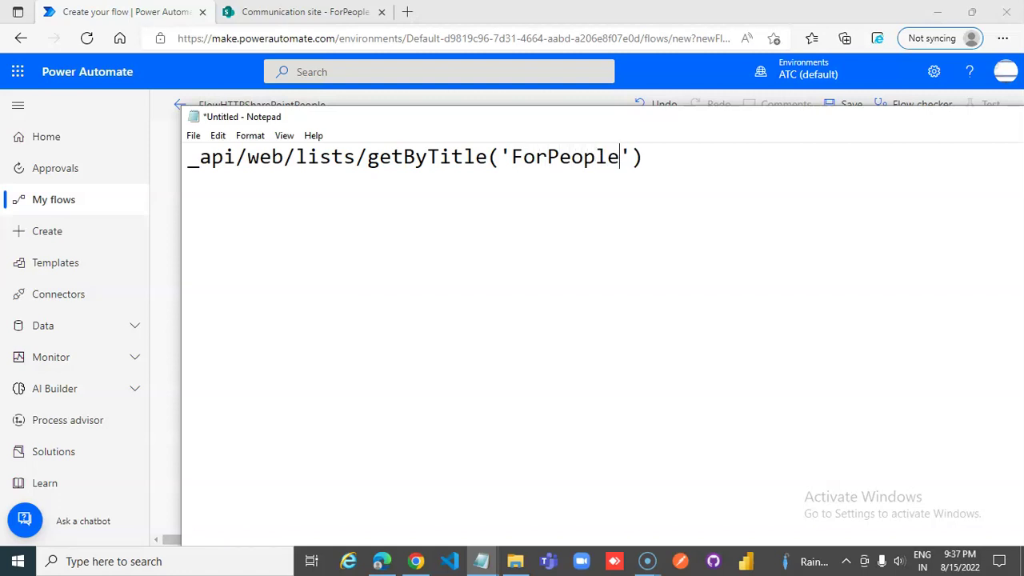
left_click(644, 157)
type("/items")
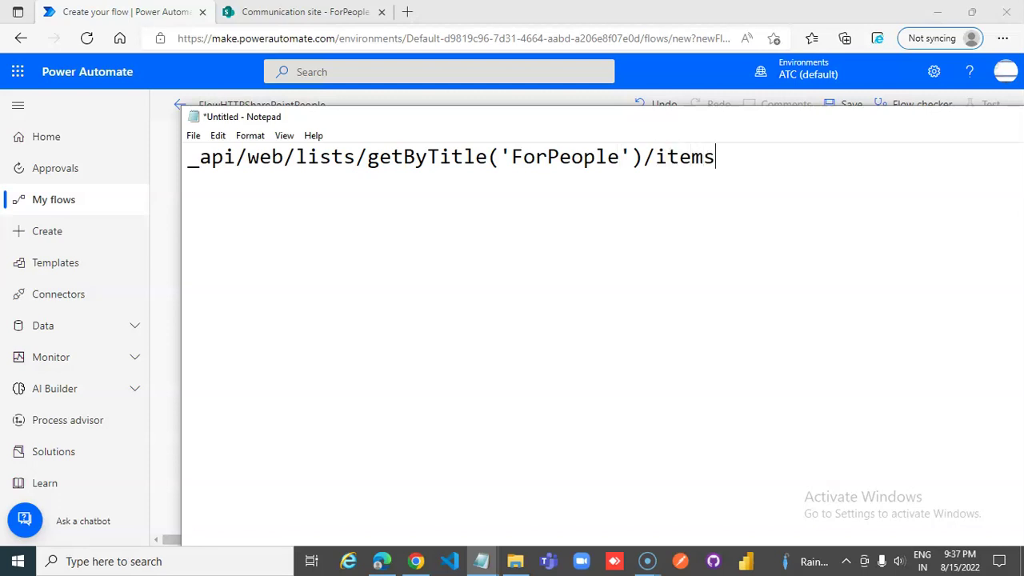
type("?$select")
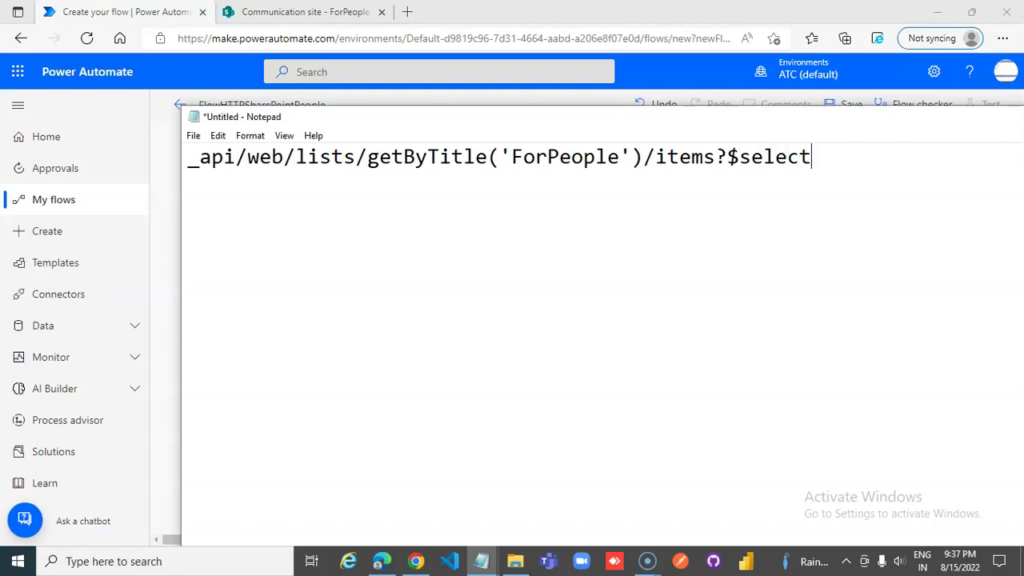
type("=PeopleCOlum")
key("BackSpace")
key("BackSpace")
key("BackSpace")
key("BackSpace")
type("olumn")
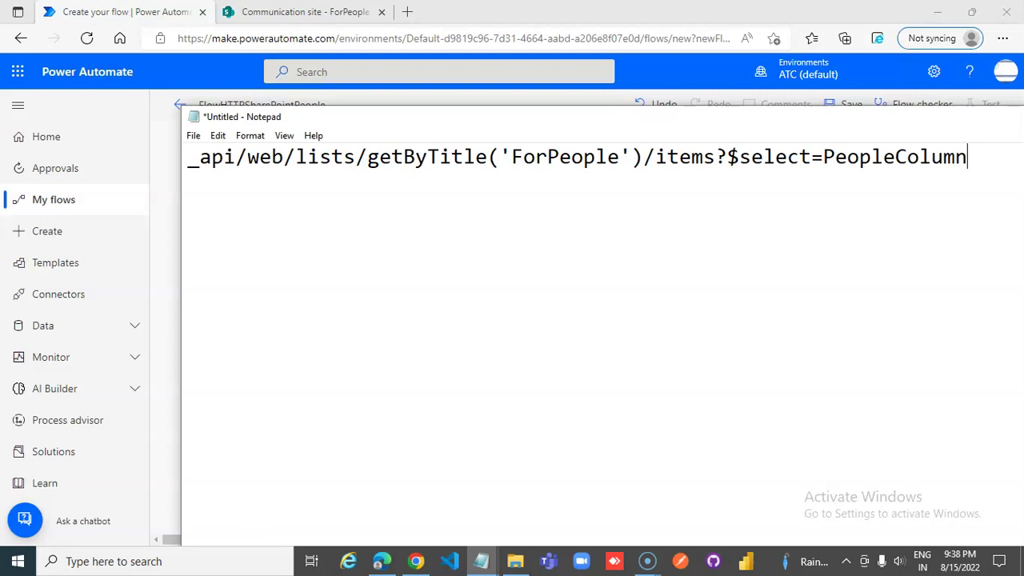
type("/Name")
left_click_drag(354, 126, 139, 117)
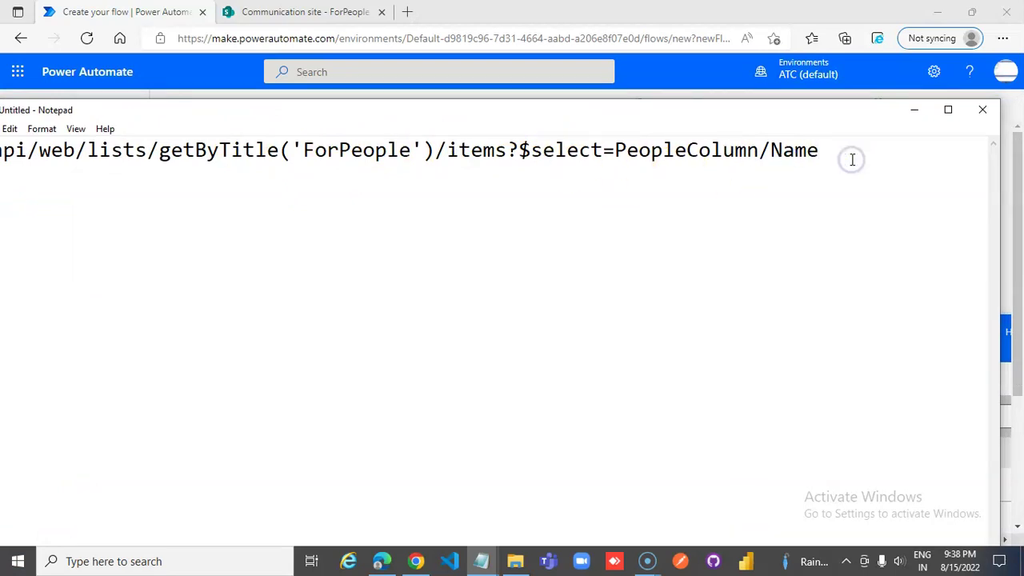
- Append &$expand=PeopleColumn to the query, maximise Notepad and select the whole line
type("^")
key("BackSpace")
type("#$%")
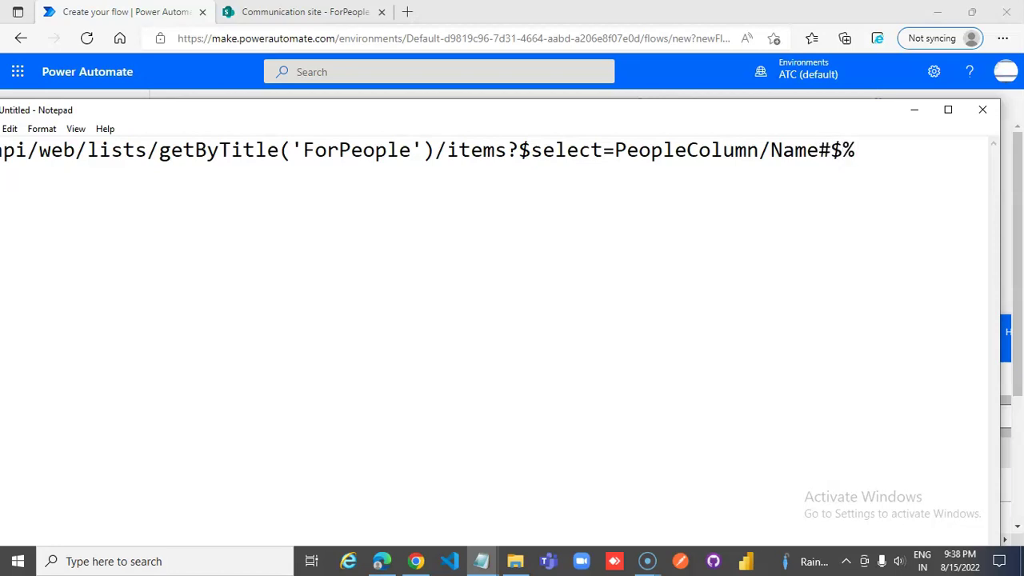
type("^&")
key("Left")
key("BackSpace")
key("BackSpace")
key("BackSpace")
key("BackSpace")
key("End")
type("$expand")
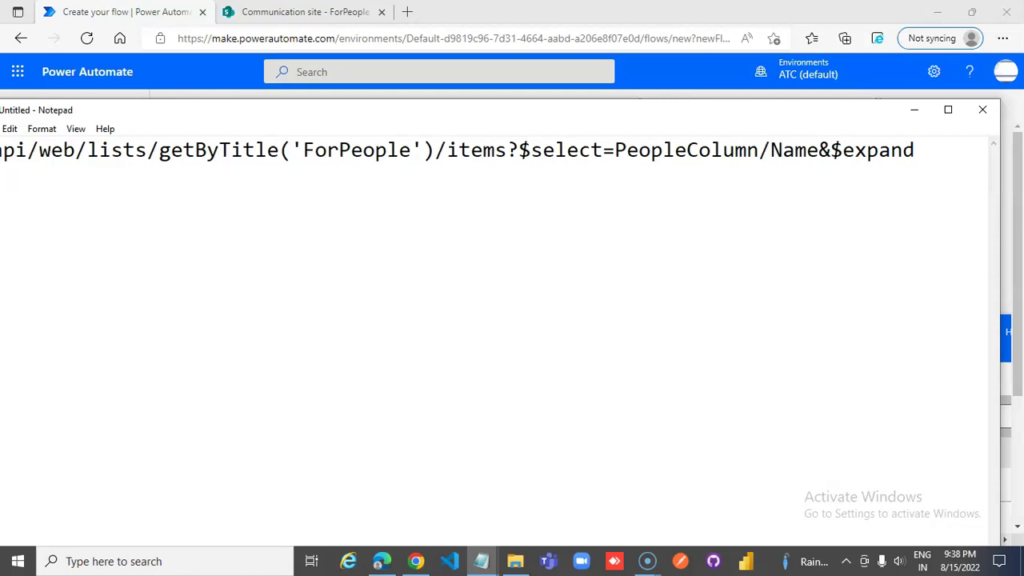
type("=People")
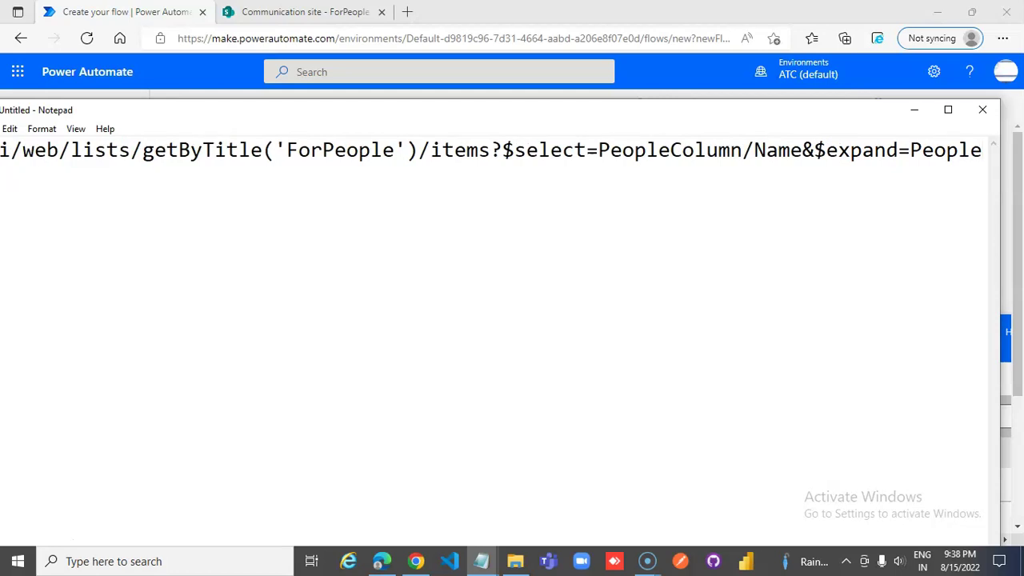
type("Column")
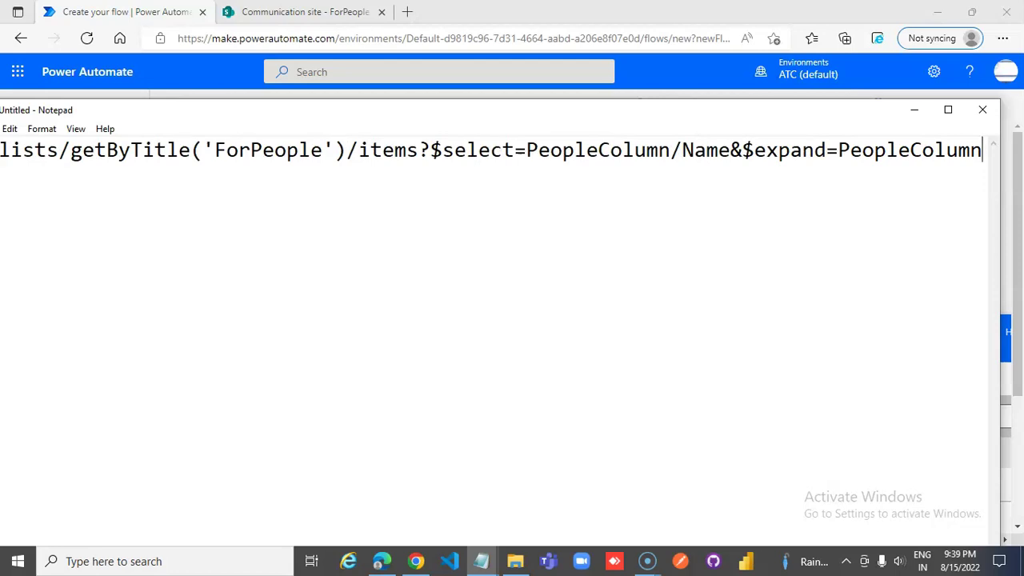
double_click(853, 112)
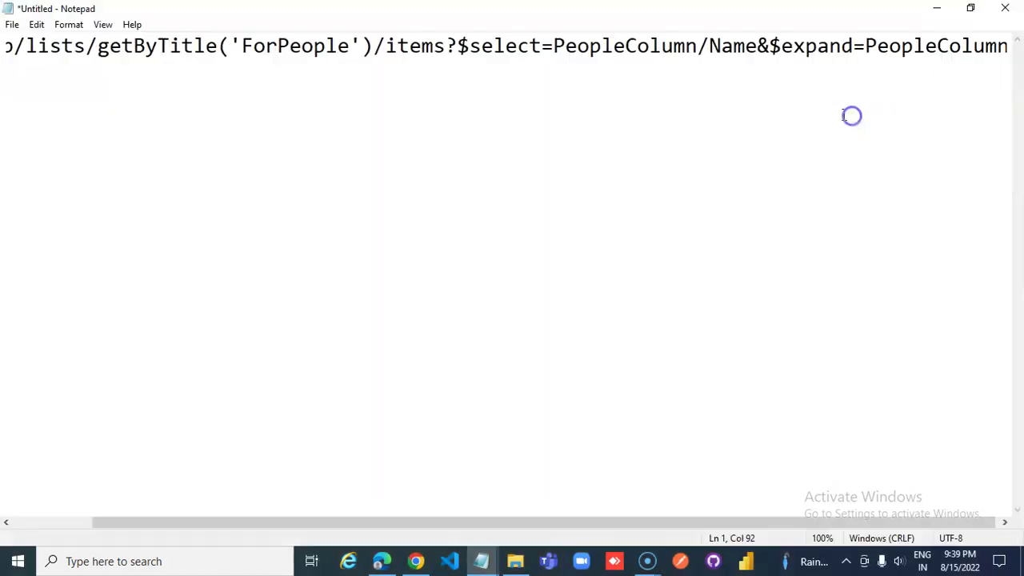
key("ctrl+a")
key("ctrl+c")
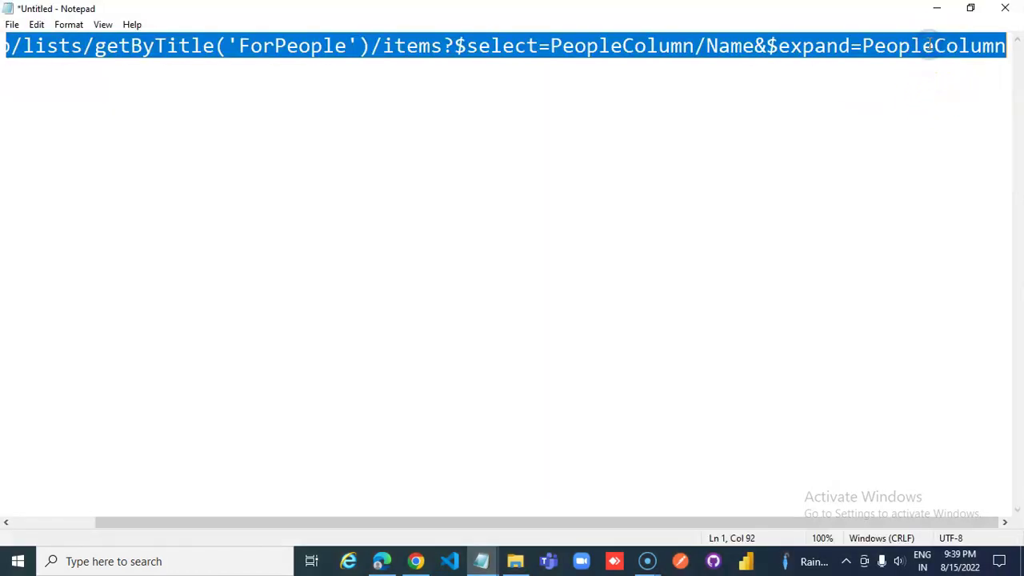
- Paste the copied ForPeople query into the HTTP action's Uri field
left_click(382, 561)
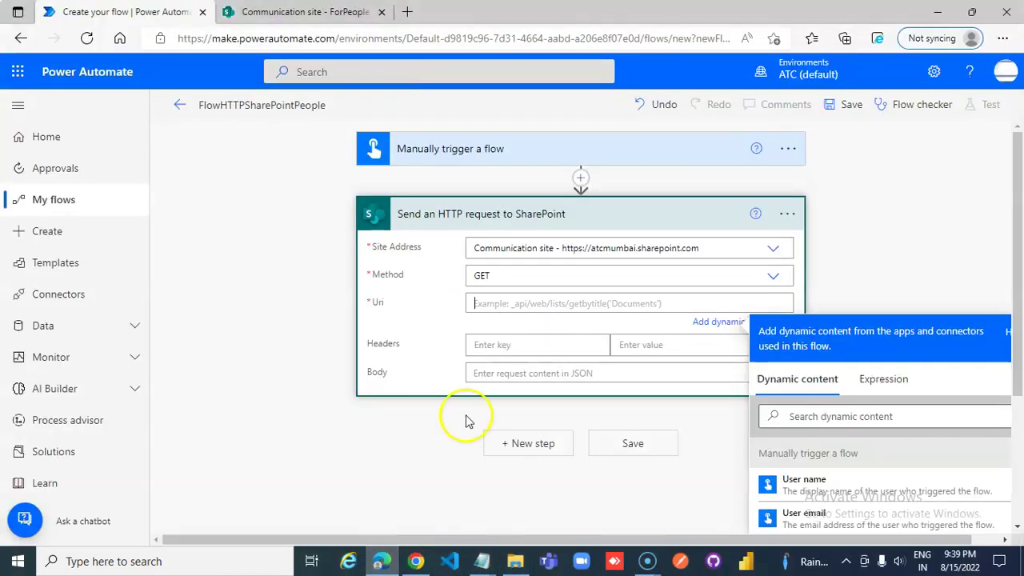
left_click(573, 304)
key("ctrl+v")
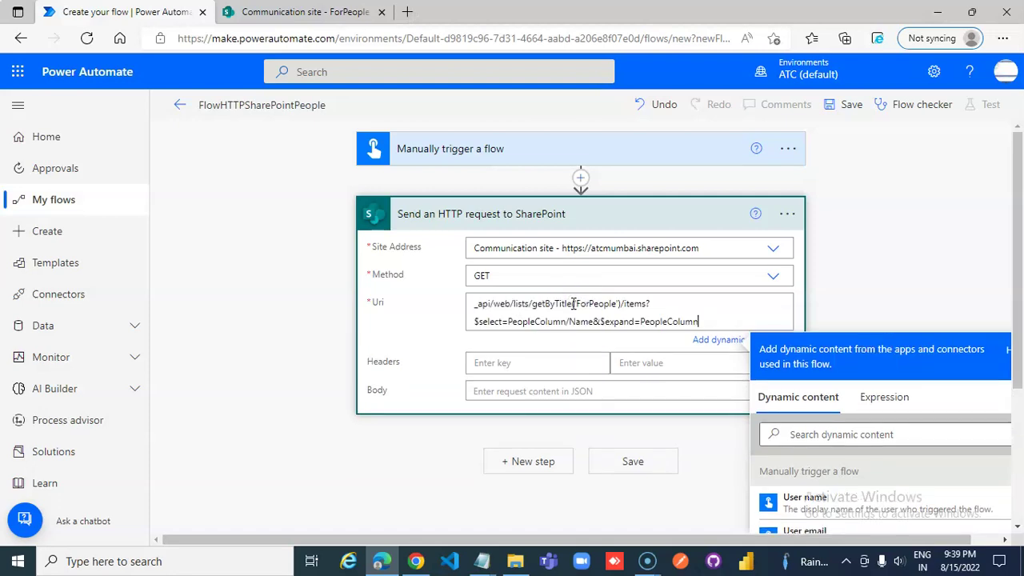
- Add an Accept header with value application/json;odata=nometadata
left_click(558, 364)
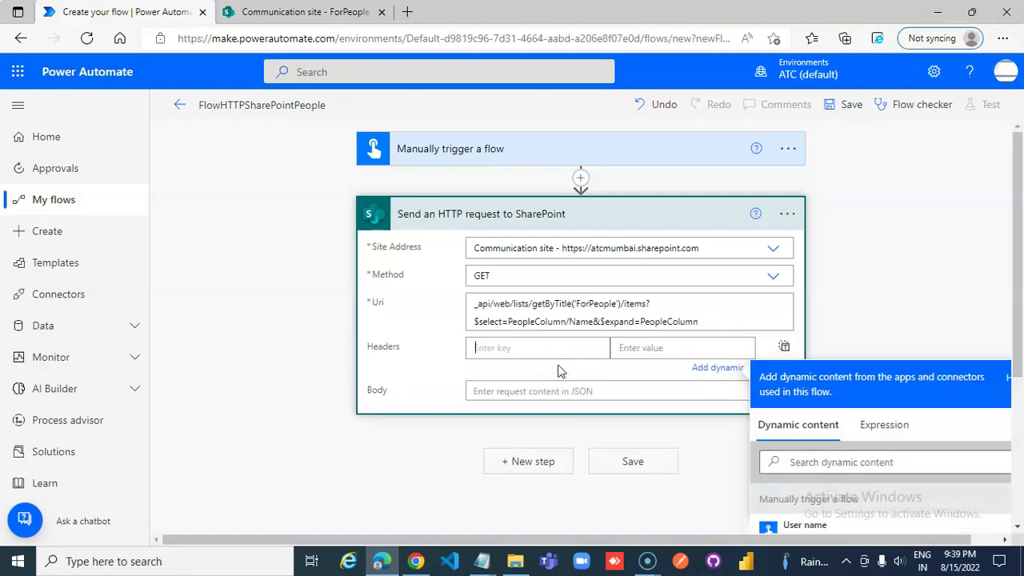
type("Accept")
left_click(645, 347)
type("a")
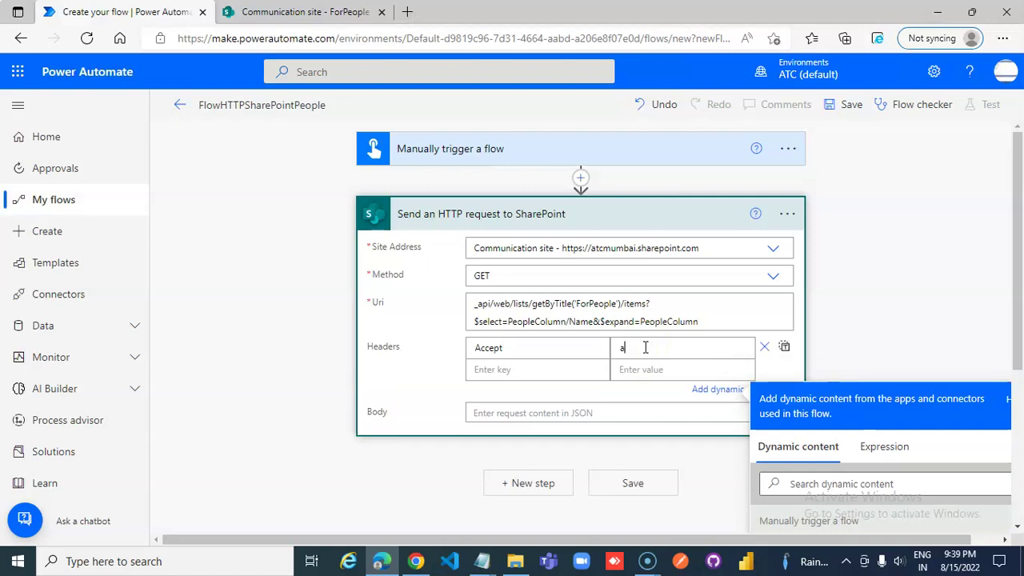
type("pplication/json;o")
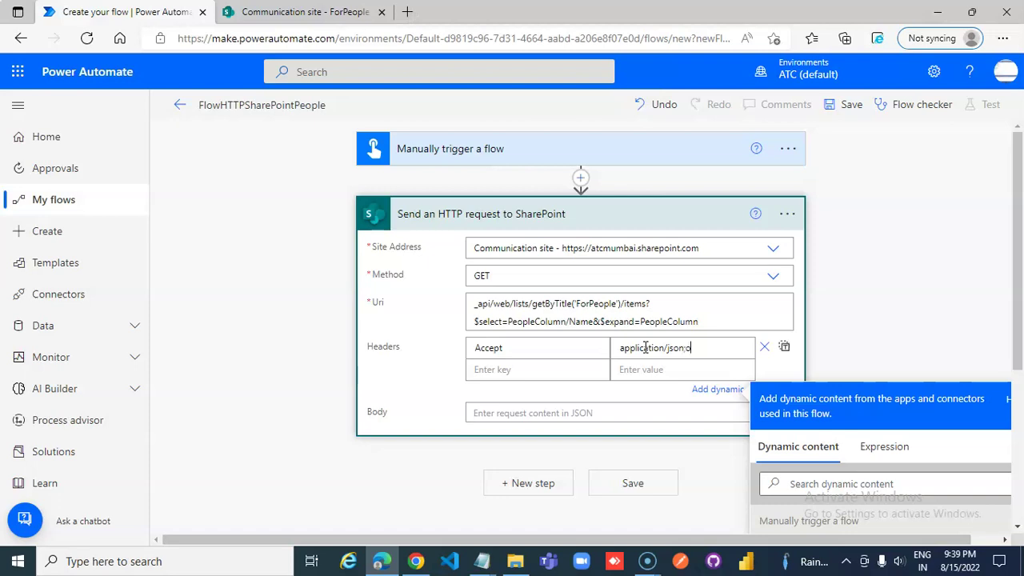
type("ata=nometadata")
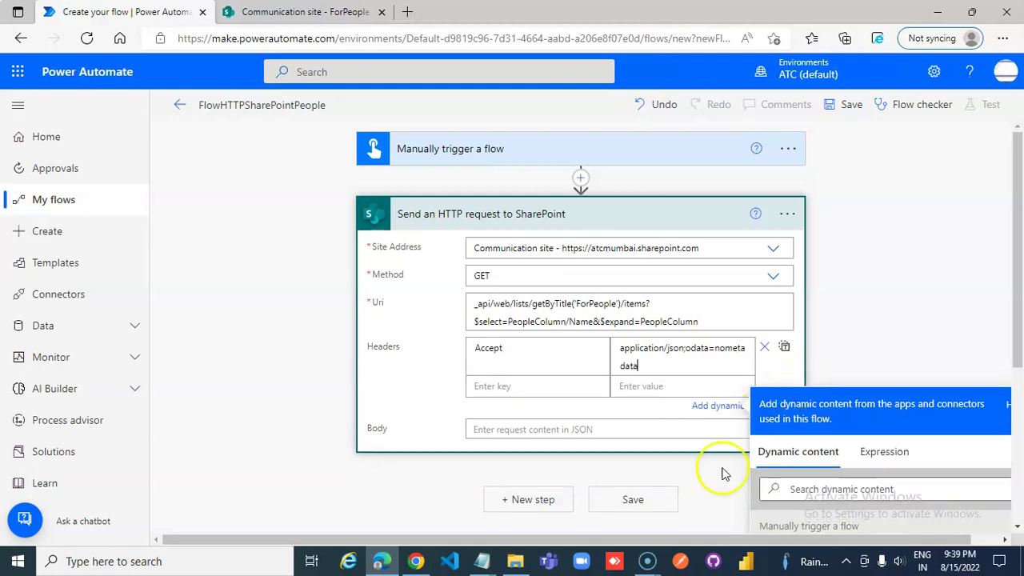
- Save FlowHTTPSharePointPeople and run a manual test, confirming the trigger and HTTP steps succeed
left_click(645, 498)
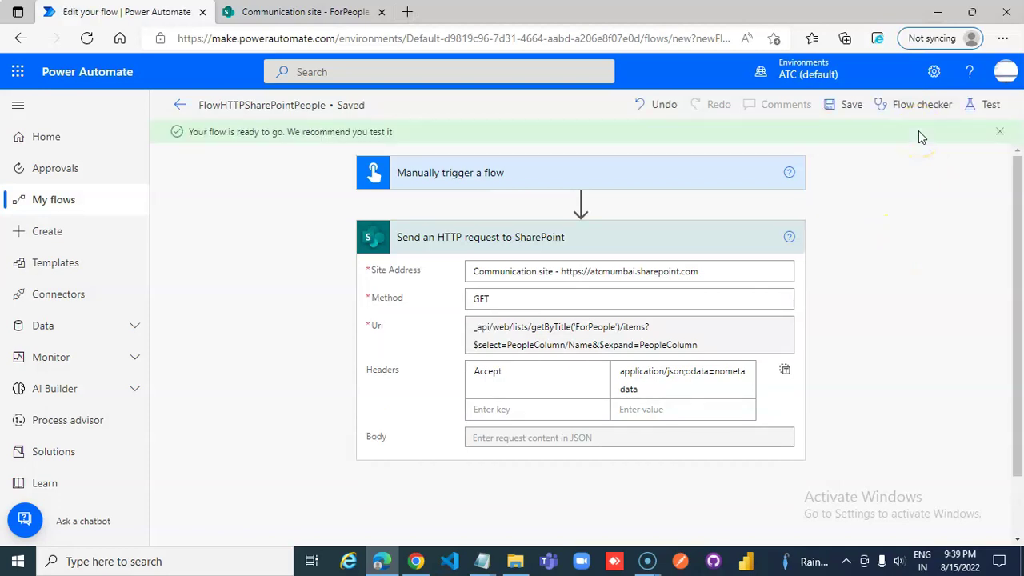
left_click(851, 107)
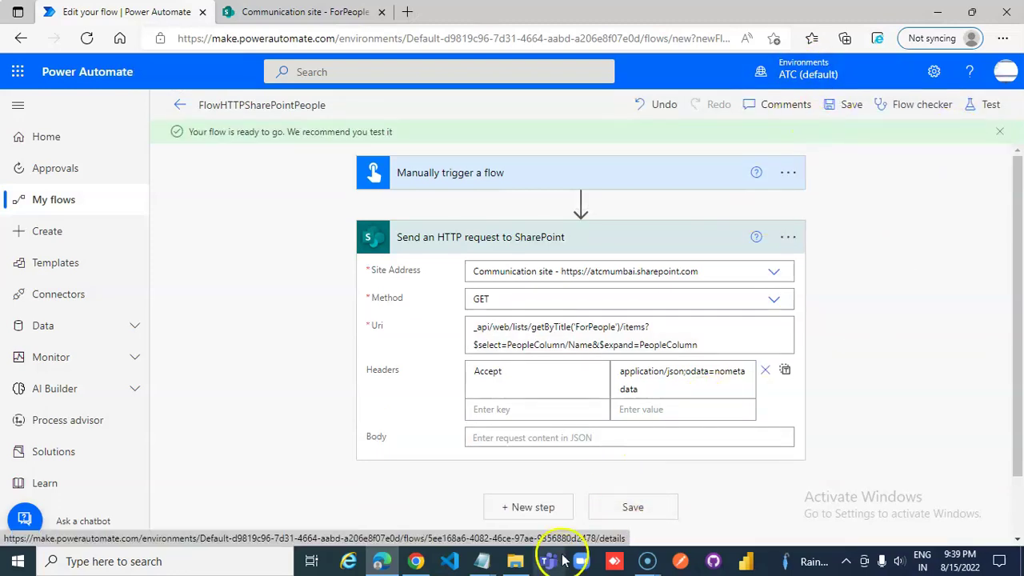
left_click(990, 106)
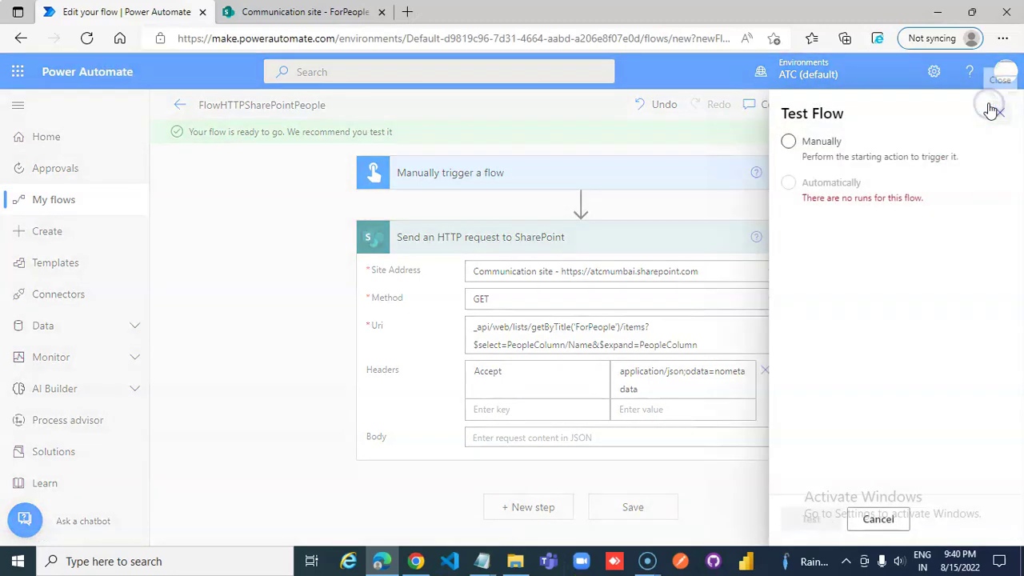
left_click(789, 140)
left_click(812, 519)
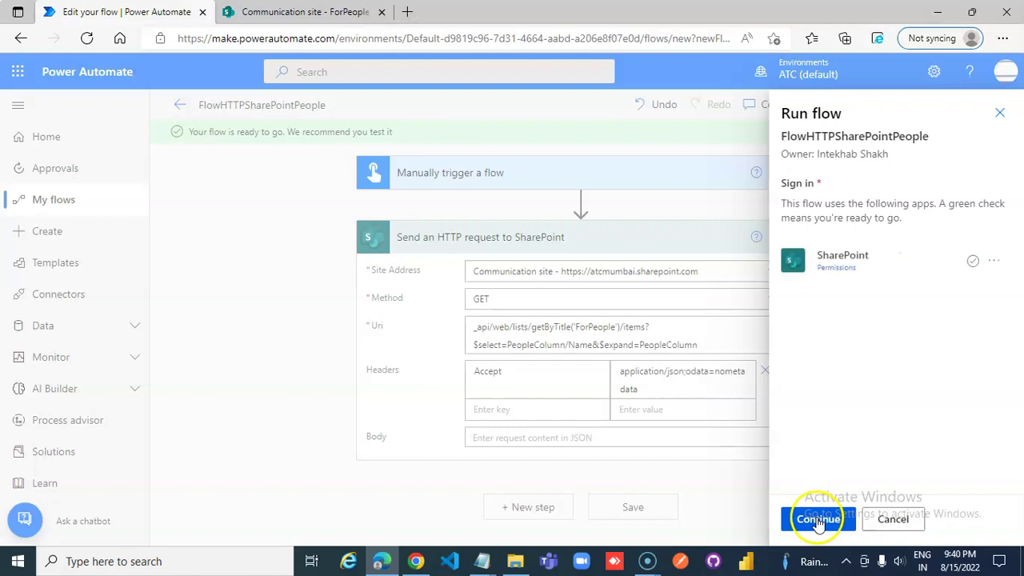
left_click(818, 520)
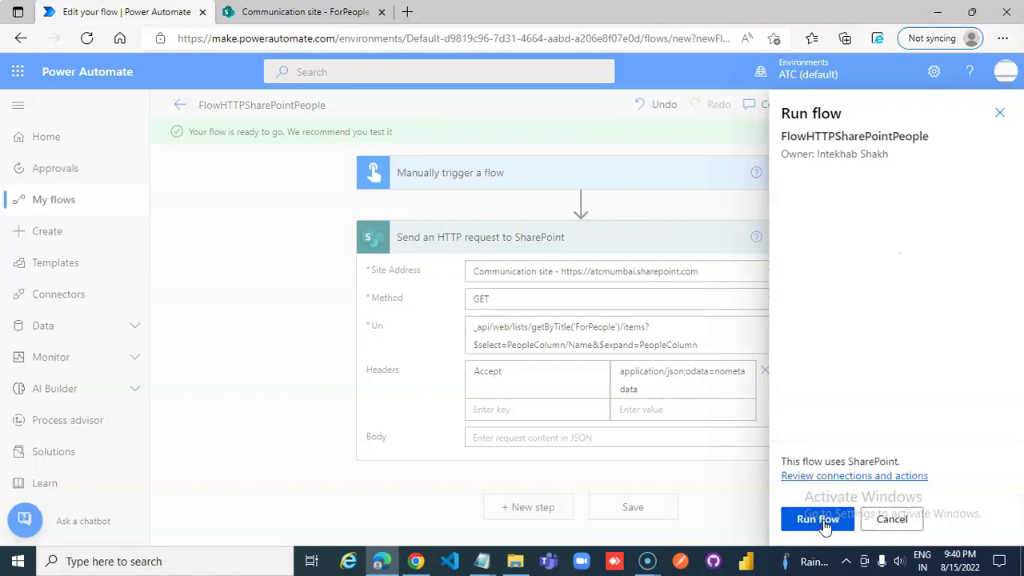
left_click(819, 520)
left_click(823, 520)
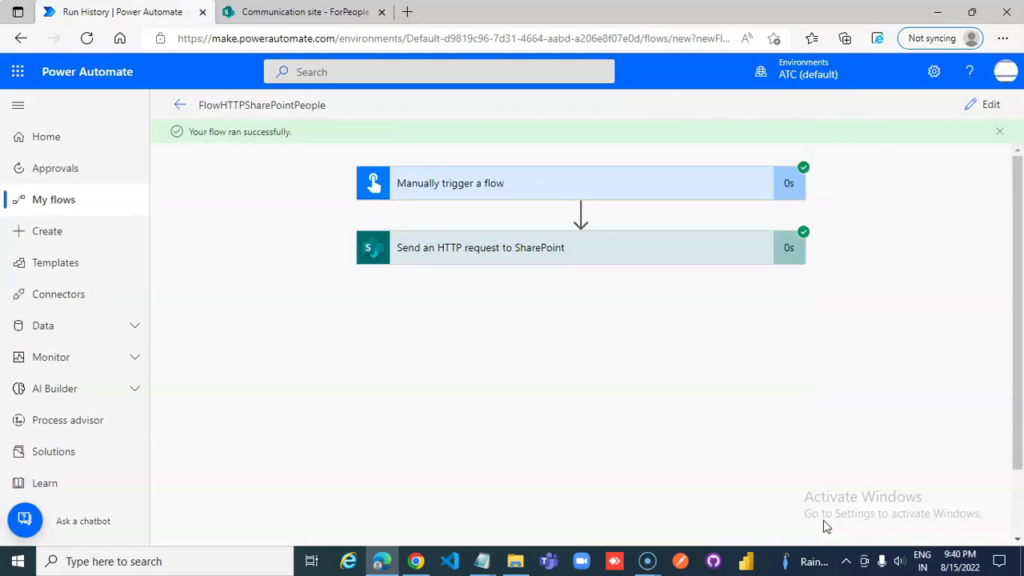
- Inspect the HTTP step's body output for PeopleColumn Name values, then return to the flow details
left_click(519, 254)
scroll(587, 287, "down", 3)
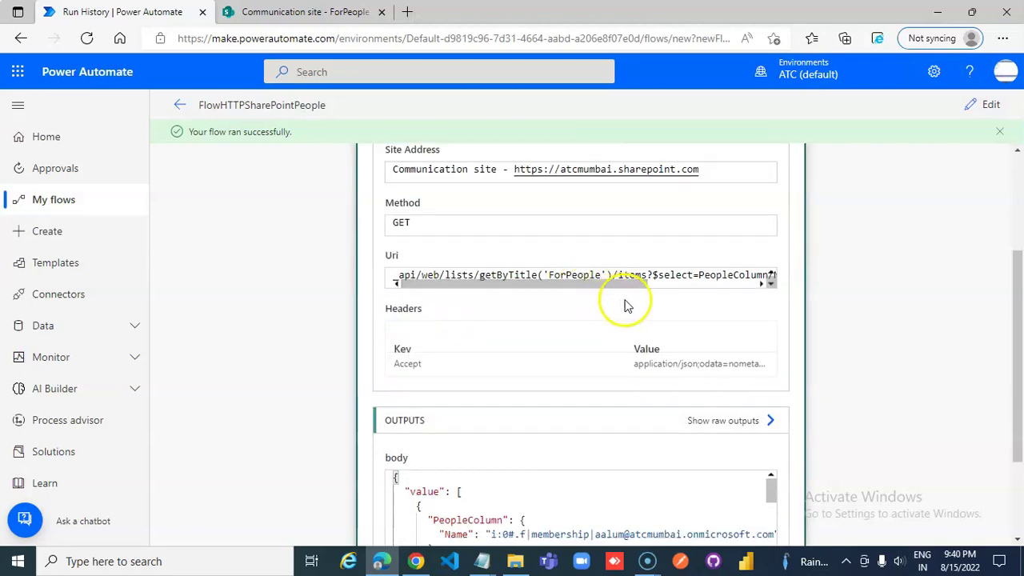
scroll(627, 305, "down", 2)
left_click_drag(773, 365, 768, 381)
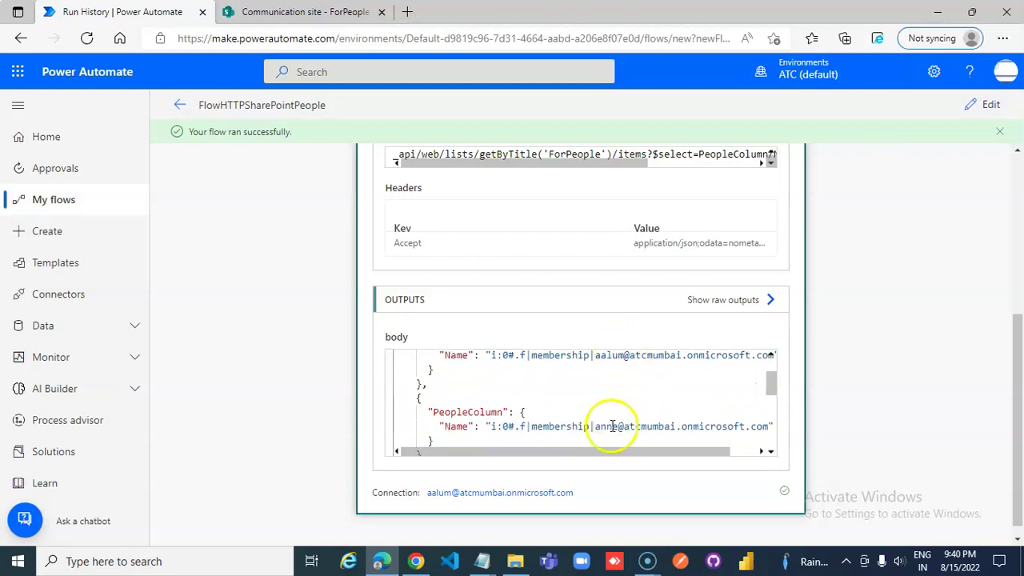
left_click_drag(581, 454, 419, 437)
scroll(552, 428, "down", 5)
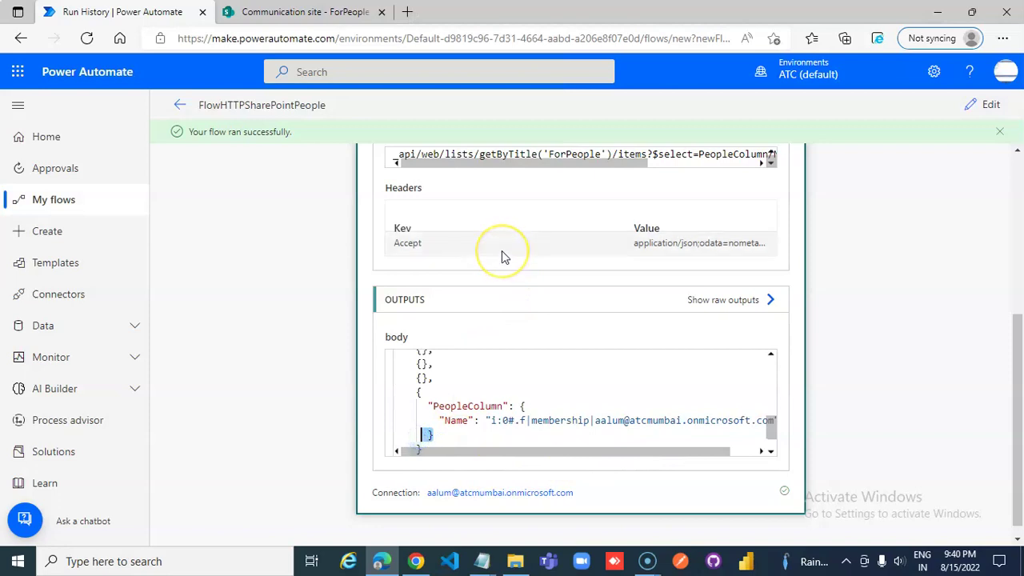
left_click(181, 110)
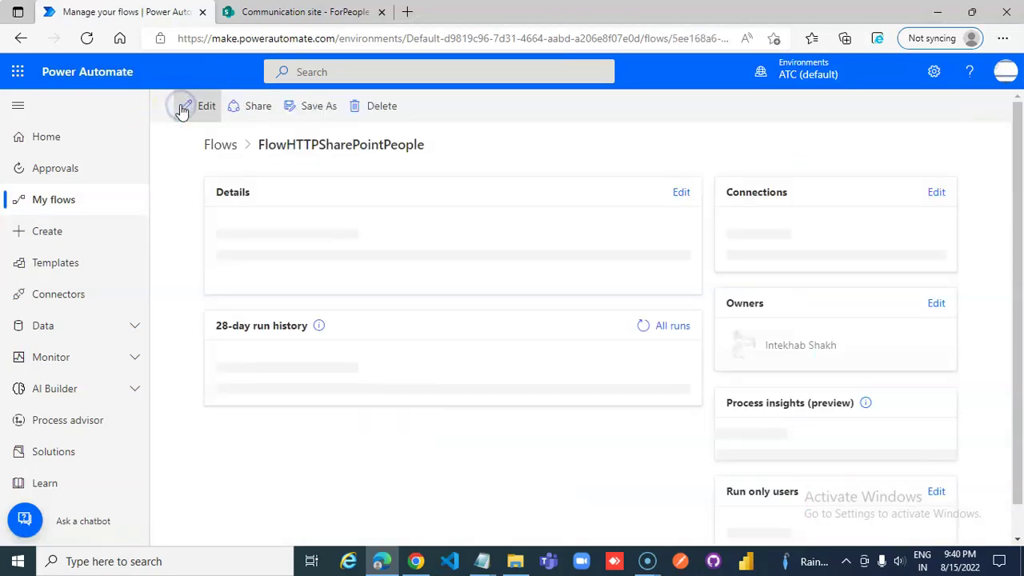
- Open the flow in the editor and review the HTTP action's Uri ending &$expand=PeopleColumn
left_click(204, 105)
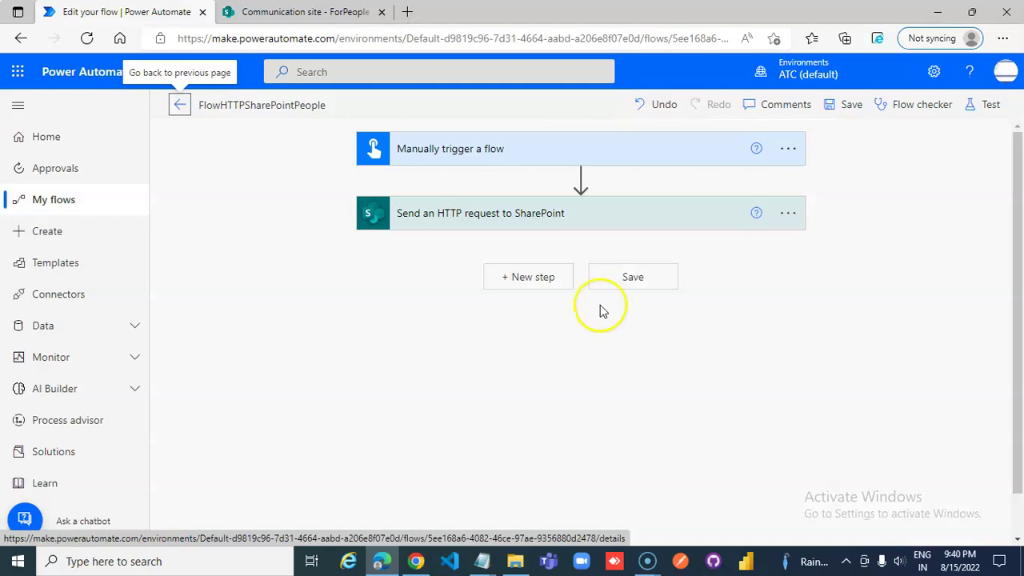
left_click(565, 224)
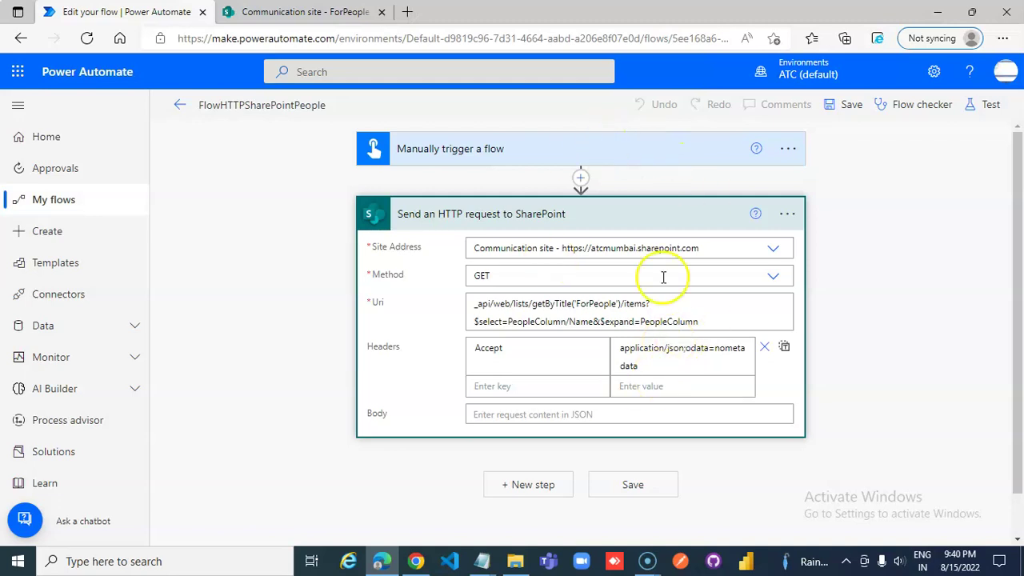
left_click_drag(600, 322, 704, 322)
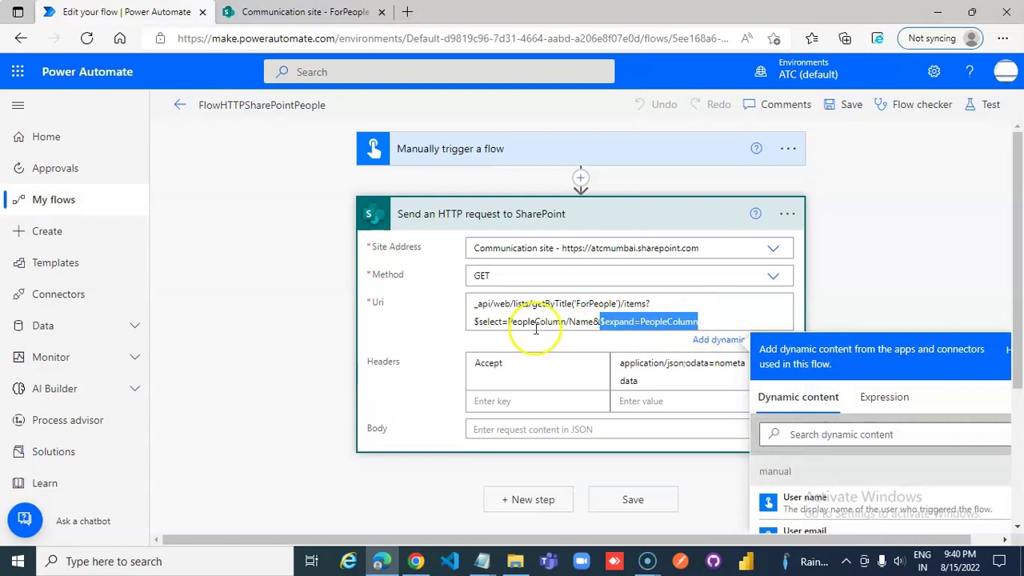
left_click(509, 321)
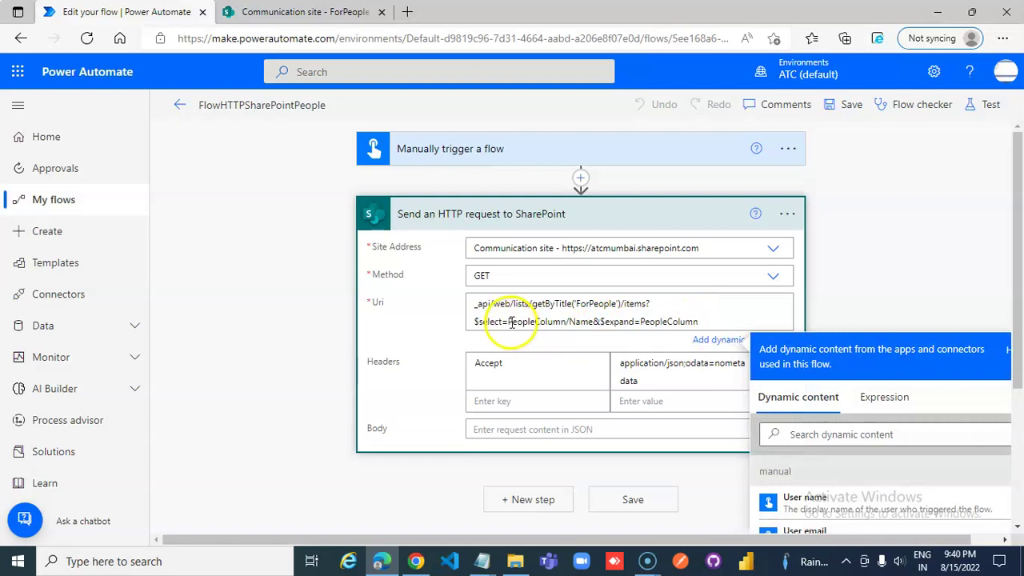
left_click(595, 322)
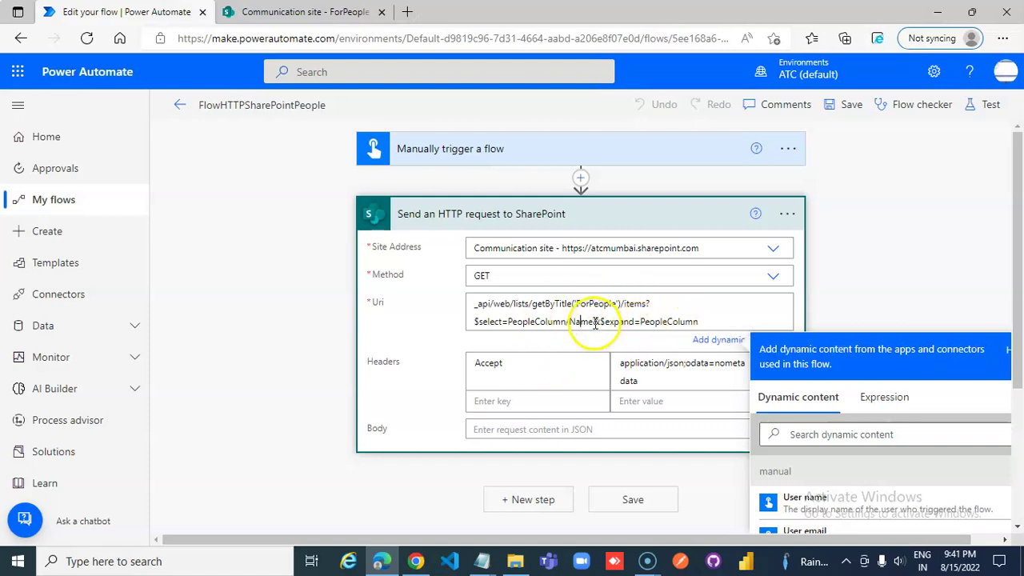